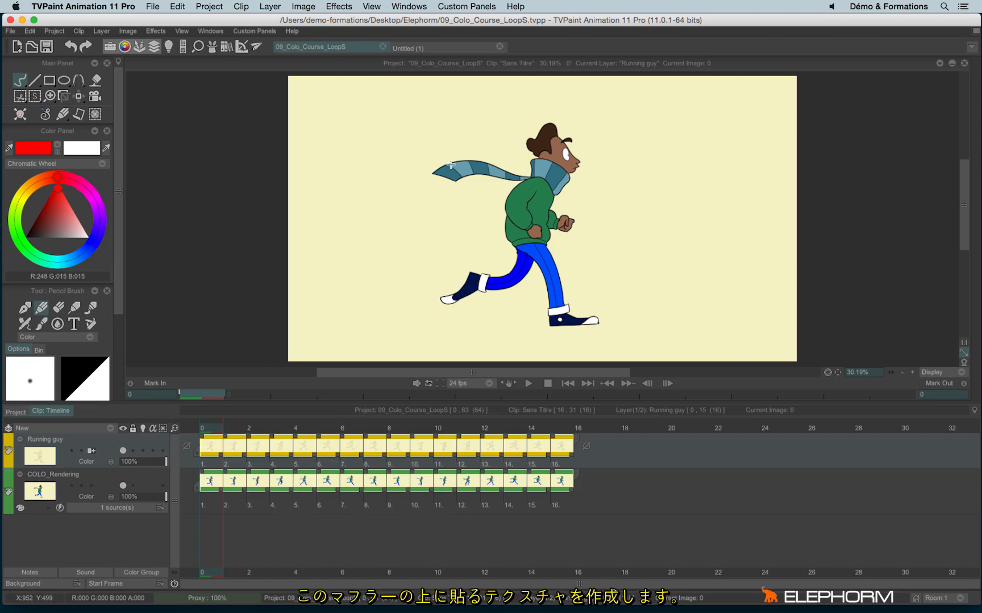
- Add a new Anim Layer at the top of the layer stack, above Running guy
scroll(474, 169, "up", 5)
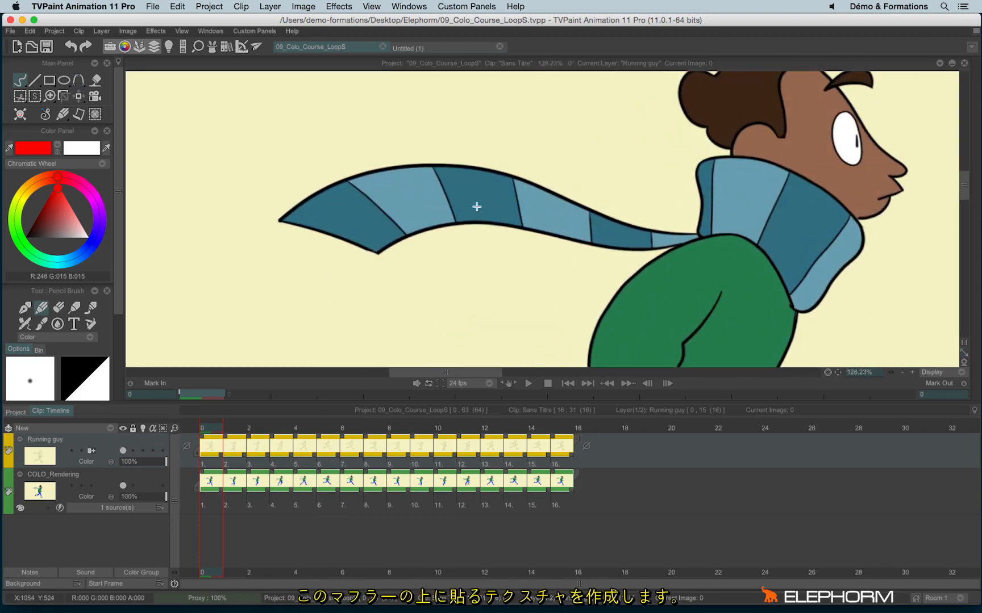
left_click(94, 429)
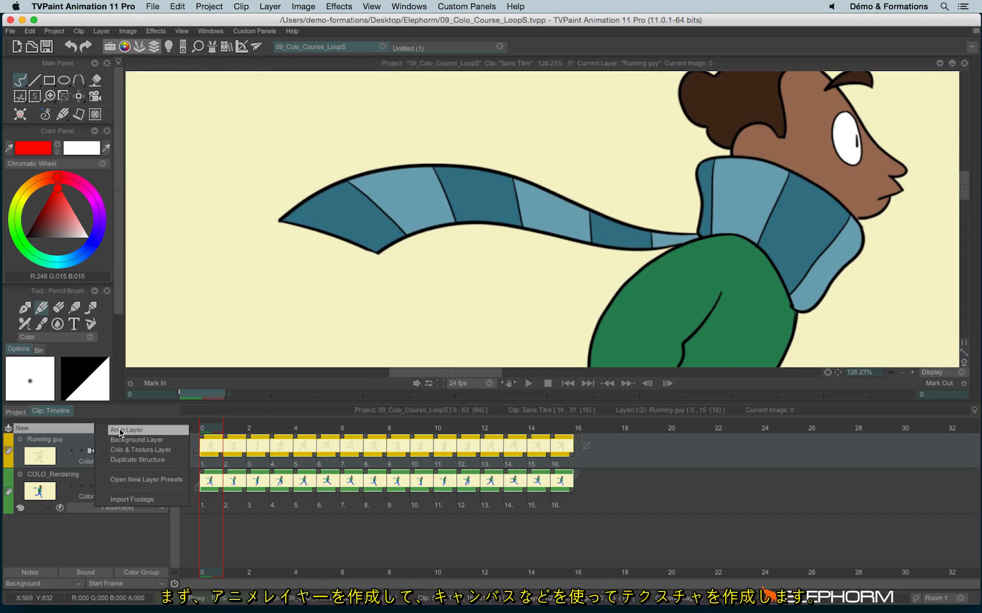
left_click(120, 432)
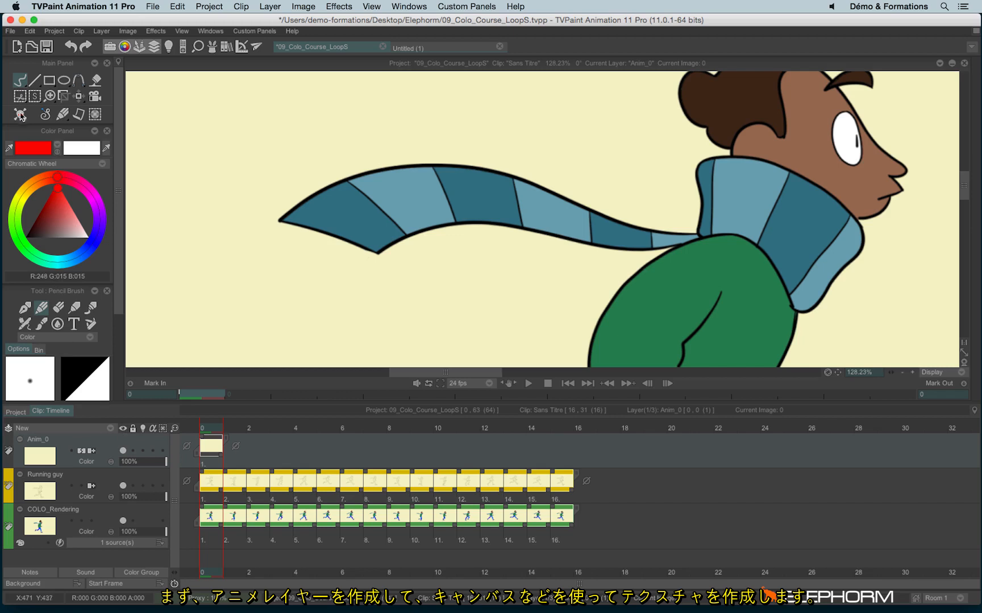
- Set up the Pen Brush with the cement_03 paper texture and a size of 21.53
left_click(24, 310)
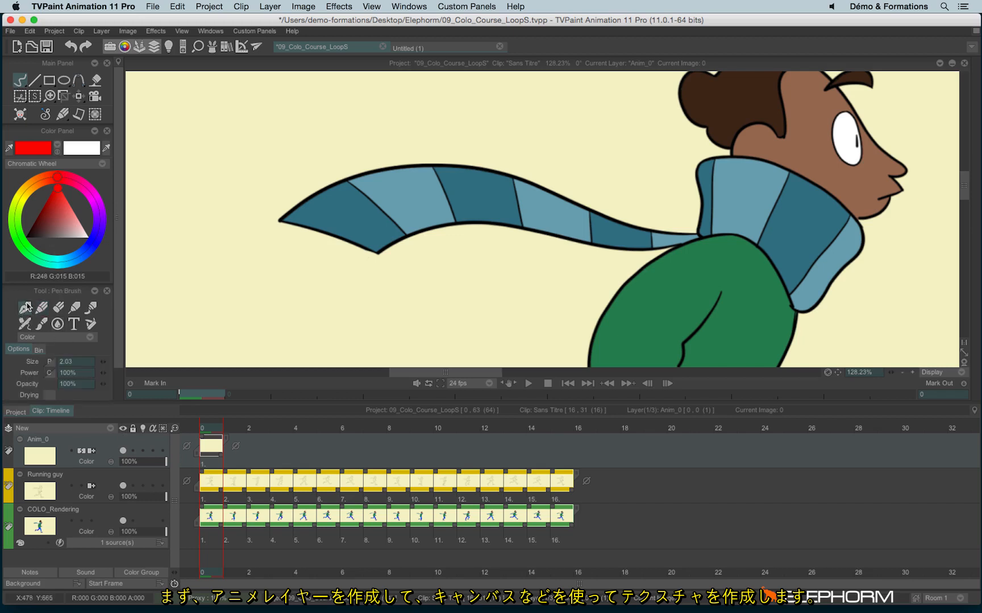
left_click(78, 115)
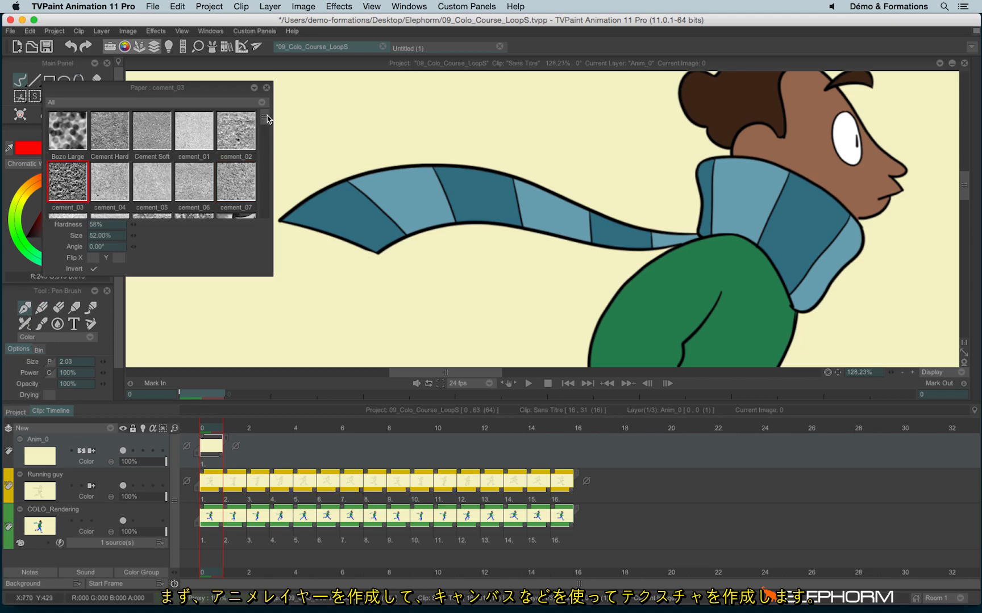
left_click(267, 88)
left_click_drag(104, 362, 151, 359)
- Paint the textured red over the whole scarf, from the flying tail to the collar, overlapping its outlines
mouse_move(404, 241)
left_mouse_down()
mouse_move(321, 242)
mouse_move(291, 226)
mouse_move(424, 184)
mouse_move(440, 214)
mouse_move(416, 250)
mouse_move(413, 219)
left_mouse_up()
key("super+z")
mouse_move(291, 212)
left_mouse_down()
mouse_move(331, 178)
mouse_move(346, 198)
mouse_move(316, 261)
mouse_move(471, 155)
mouse_move(414, 247)
mouse_move(554, 186)
mouse_move(532, 259)
mouse_move(629, 210)
mouse_move(606, 275)
mouse_move(692, 223)
mouse_move(698, 191)
mouse_move(693, 229)
mouse_move(705, 229)
mouse_move(750, 164)
mouse_move(765, 189)
mouse_move(755, 271)
mouse_move(857, 236)
mouse_move(830, 290)
mouse_move(860, 233)
mouse_move(843, 208)
mouse_move(794, 178)
mouse_move(725, 184)
left_mouse_up()
mouse_move(284, 244)
left_mouse_down()
mouse_move(303, 182)
mouse_move(323, 180)
mouse_move(395, 215)
mouse_move(407, 239)
left_mouse_up()
scroll(407, 238, "down", 3)
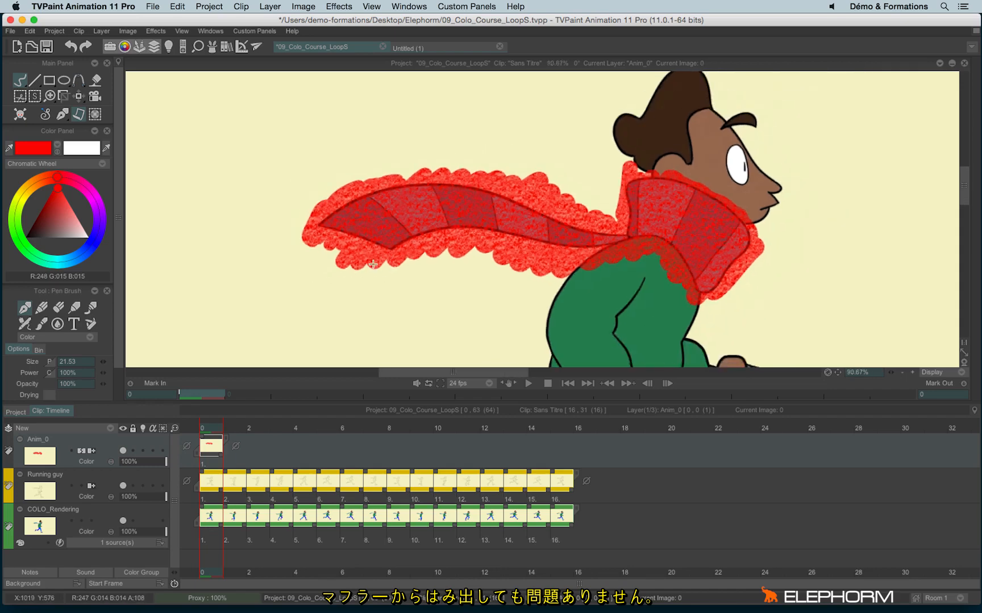
scroll(459, 263, "up", 2)
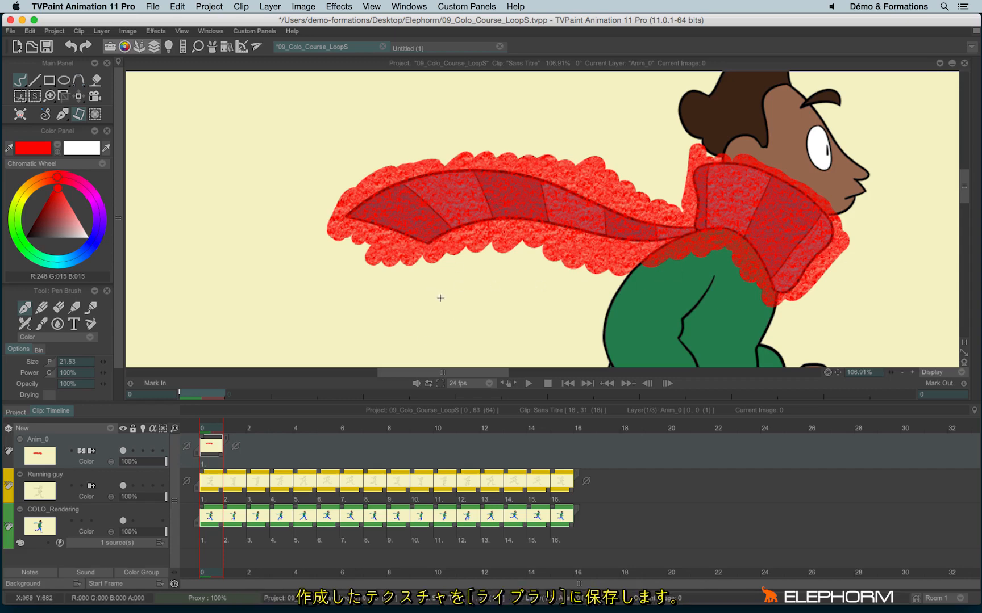
left_click_drag(497, 284, 423, 292)
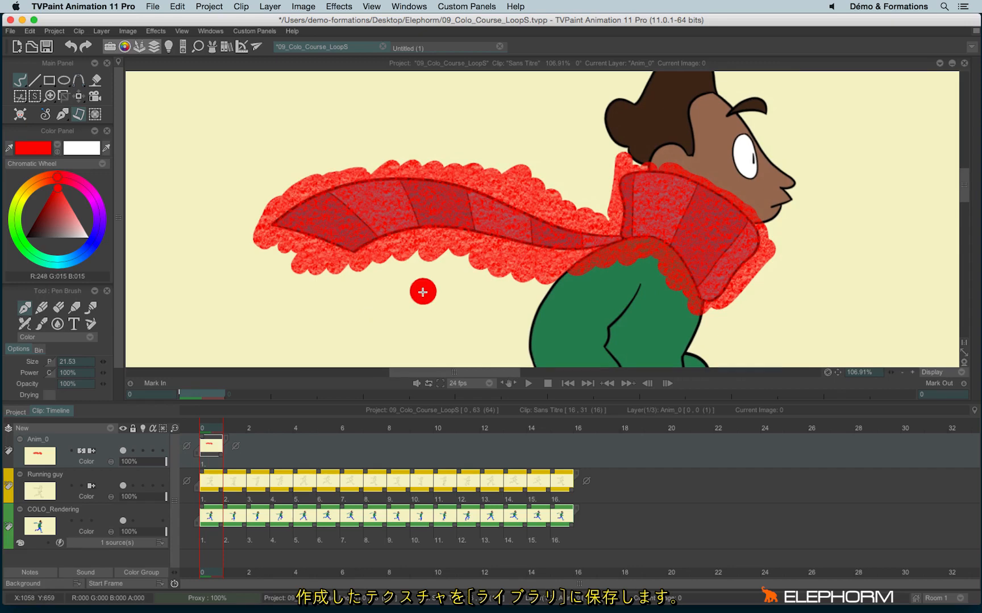
key("Return")
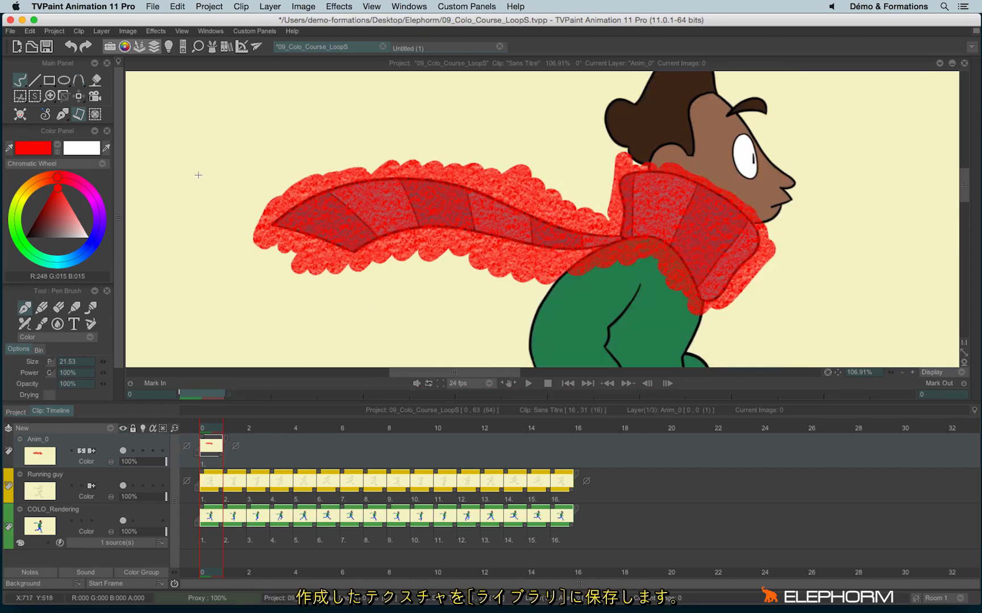
- Add the current layer image, the red texture, to the project's Image Library and close the library
left_click(226, 49)
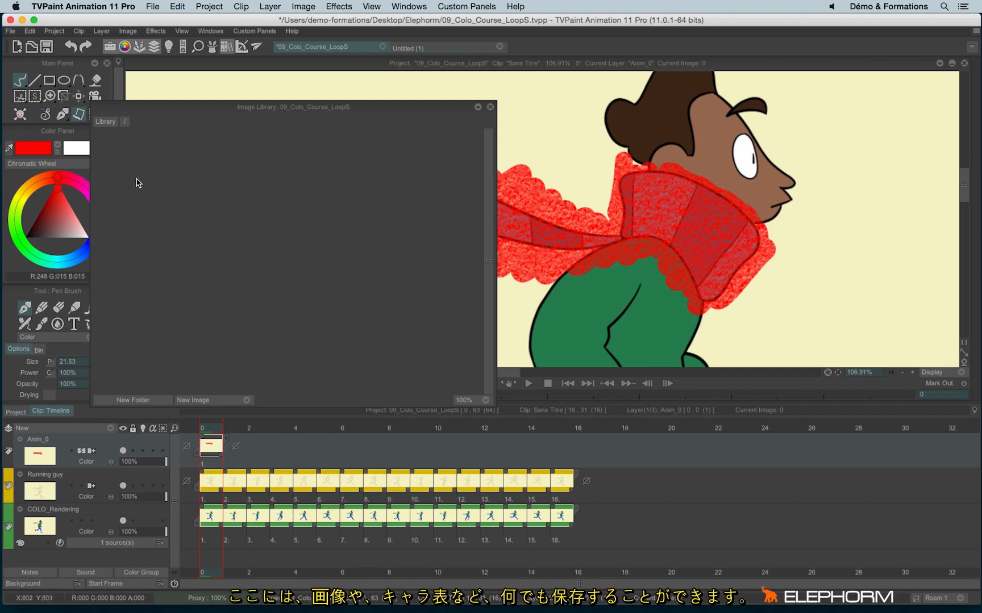
right_click(197, 188)
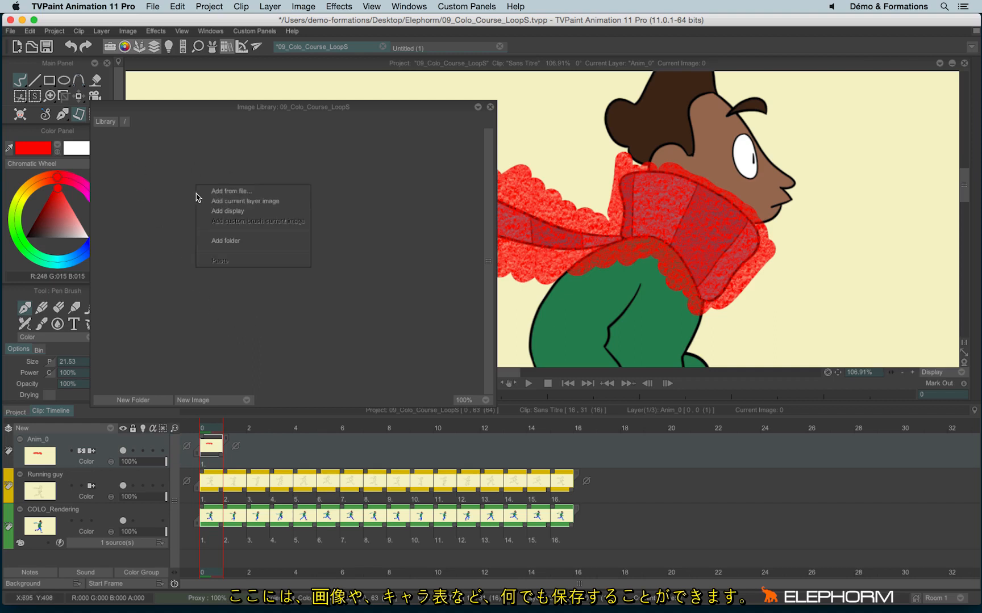
left_click(282, 203)
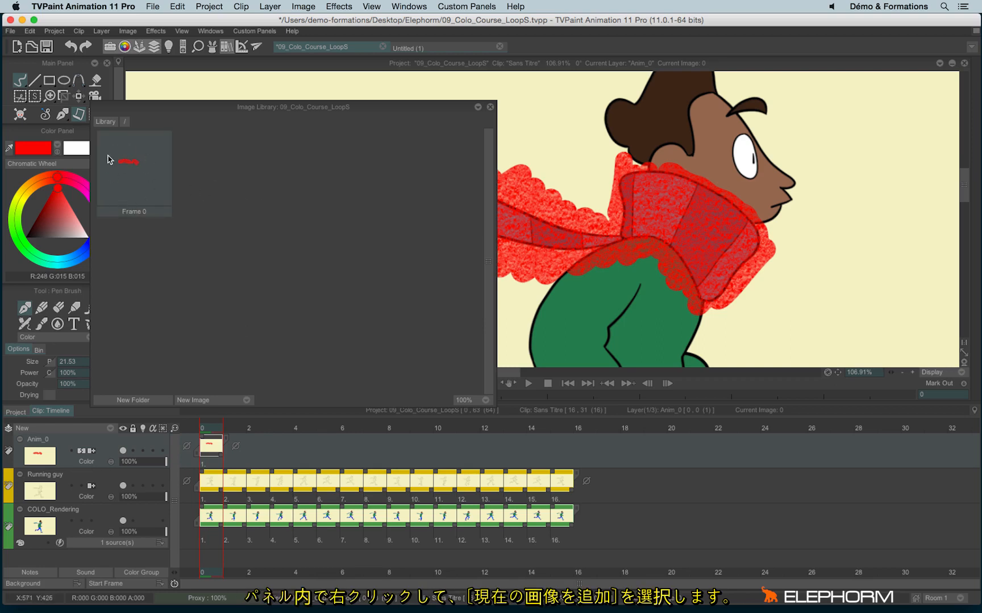
left_click(489, 107)
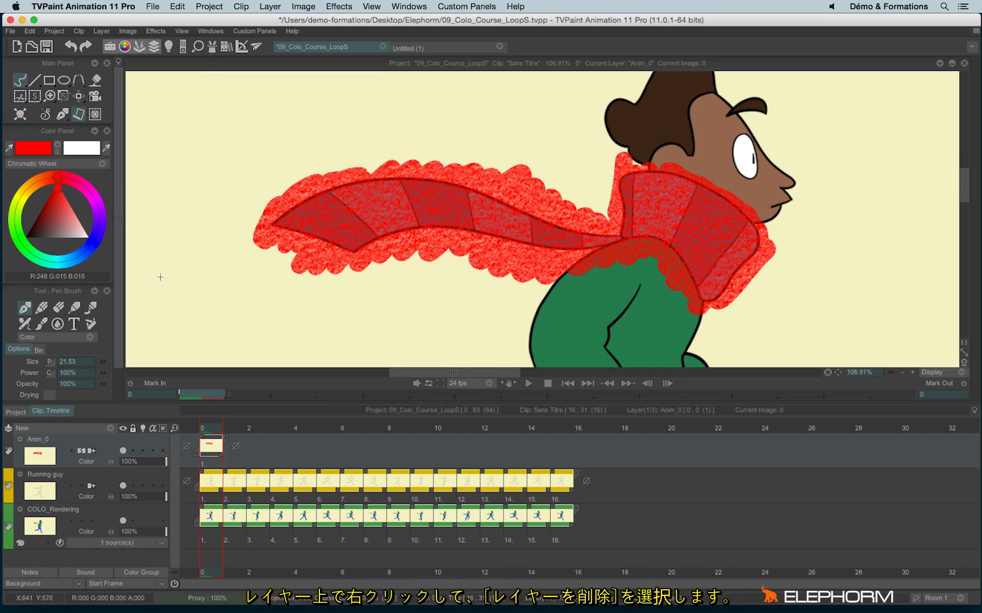
- Delete the Anim_0 layer that holds the painted red texture
right_click(58, 447)
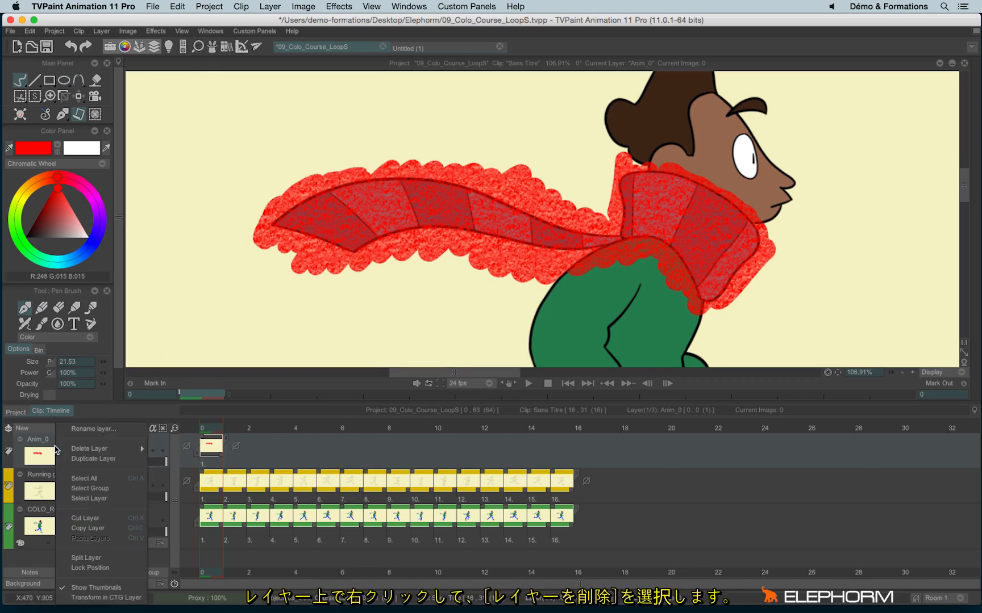
mouse_move(57, 448)
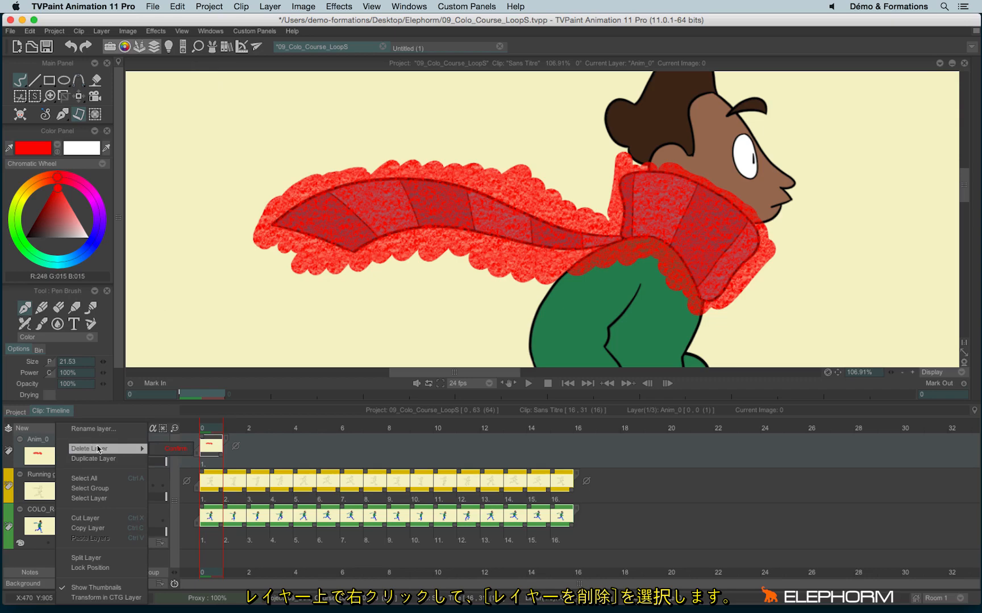
left_click(169, 449)
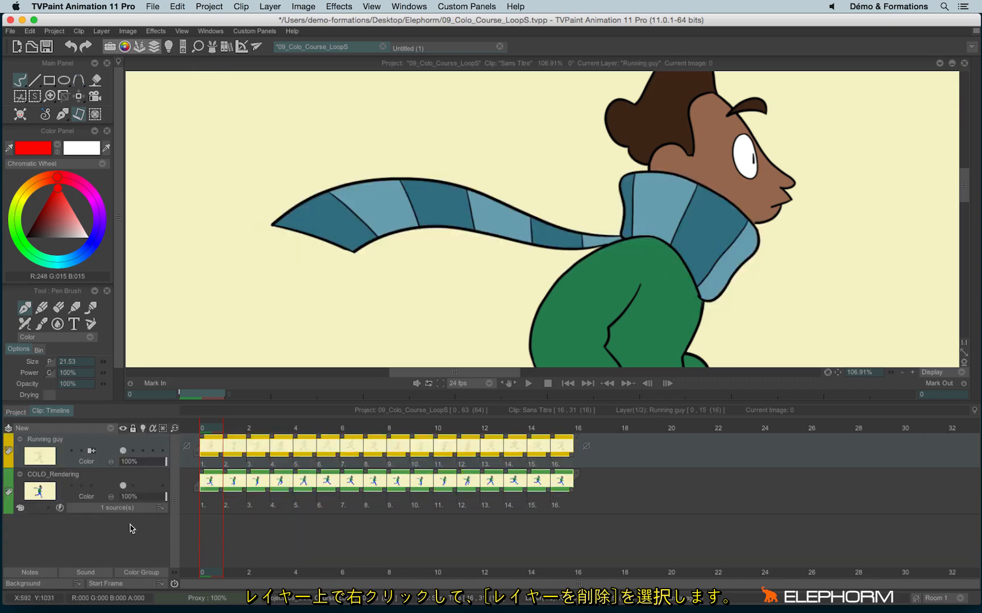
- Open the Texturizer for the COLO_Rendering layer and add the Frame 0 image from the library as the texture
left_click(57, 474)
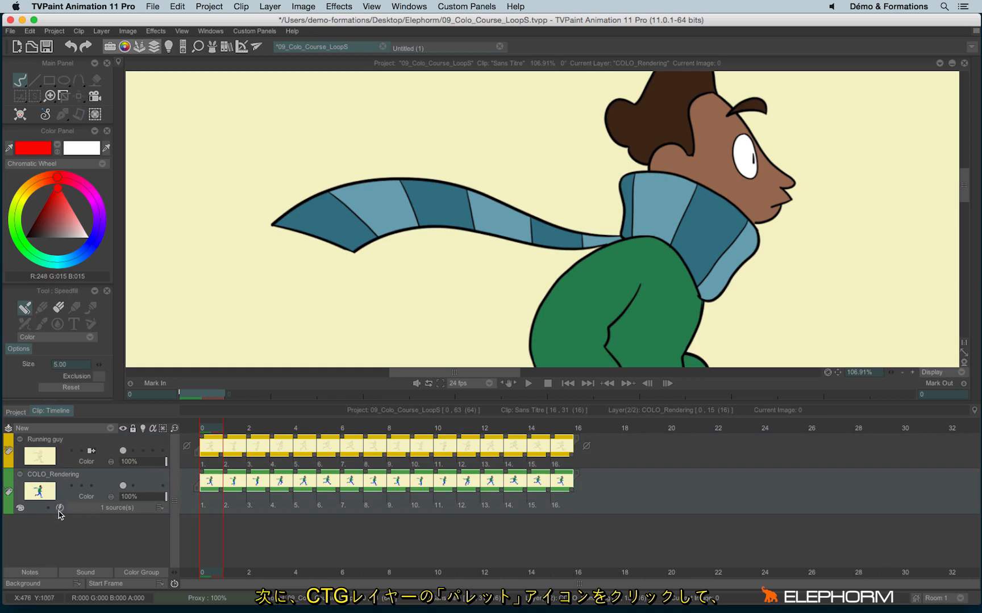
left_click(21, 507)
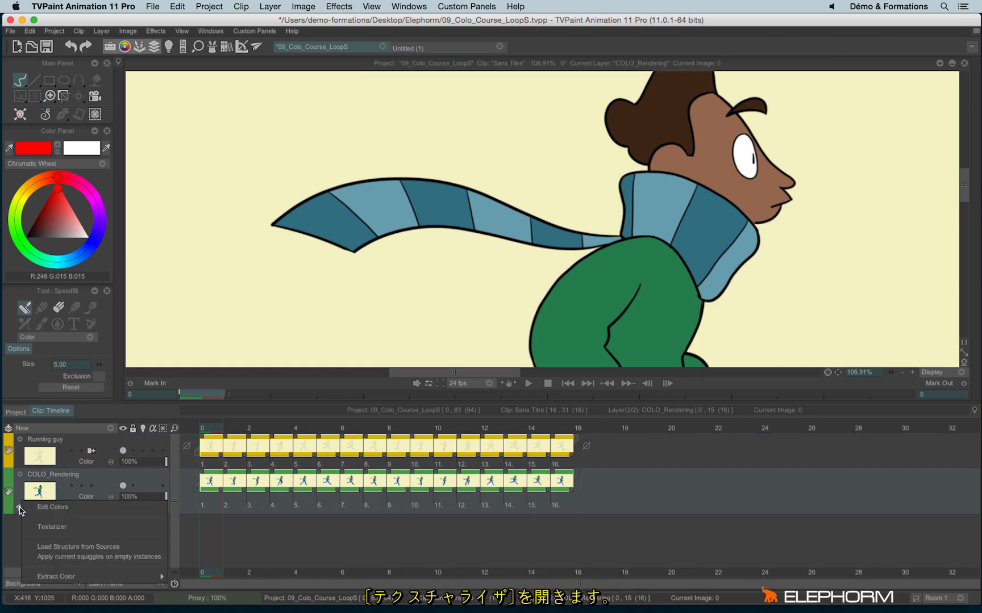
left_click(83, 528)
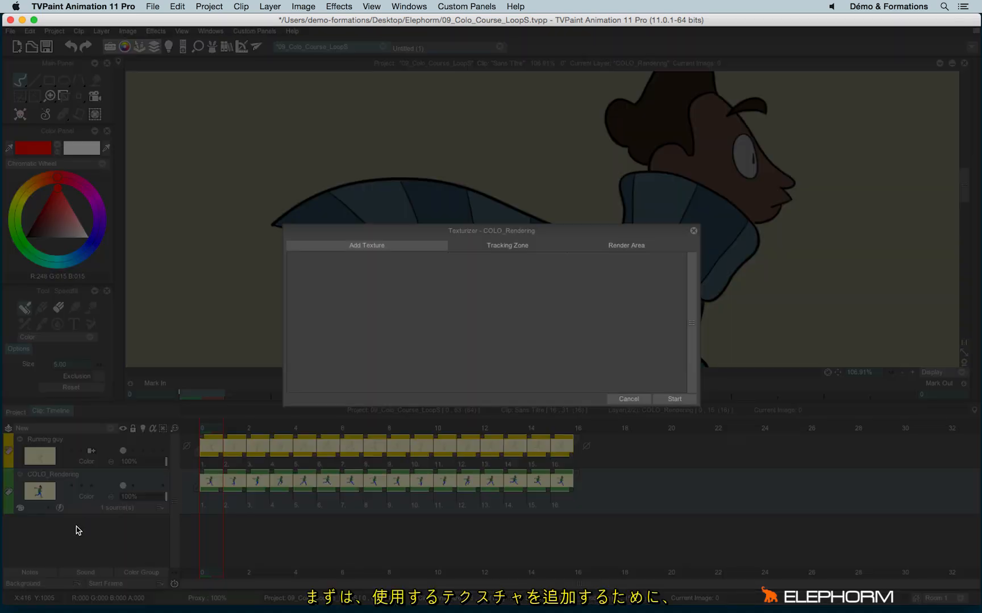
left_click(308, 247)
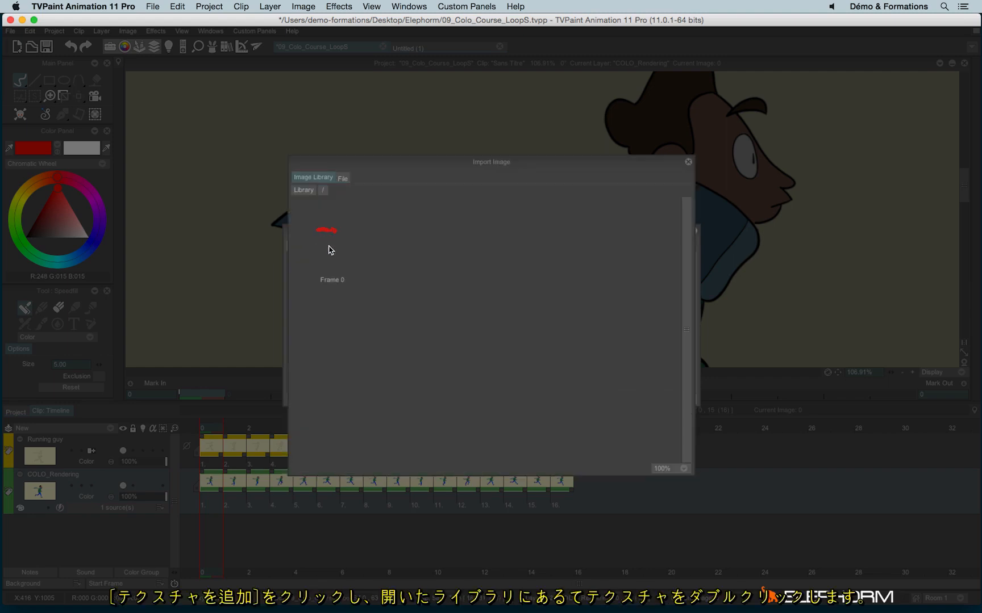
left_click(328, 231)
double_click(327, 232)
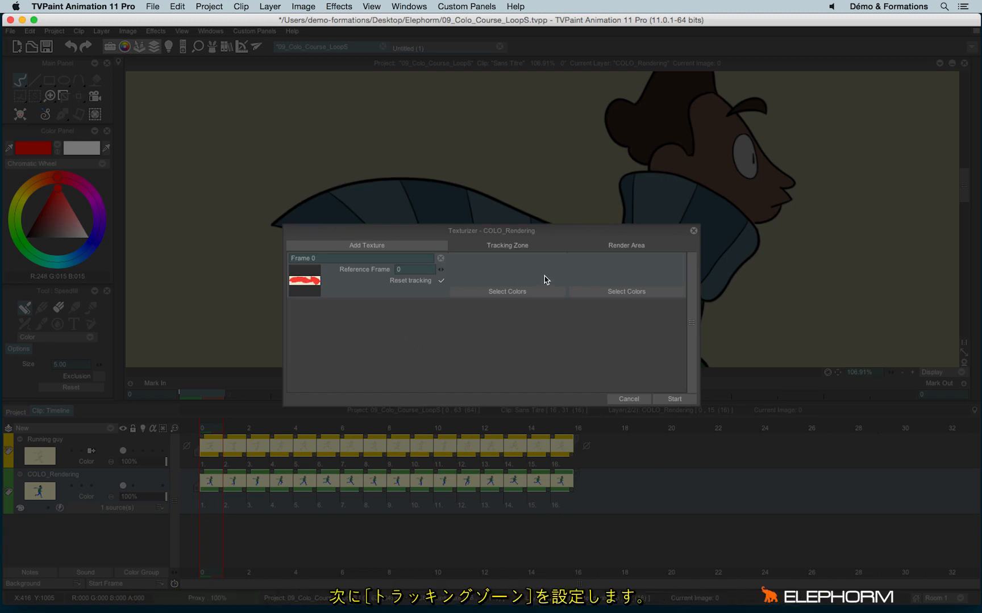
- Select the scarf's light blue and dark blue colors as the texture's Tracking Zone
left_click_drag(521, 236, 373, 335)
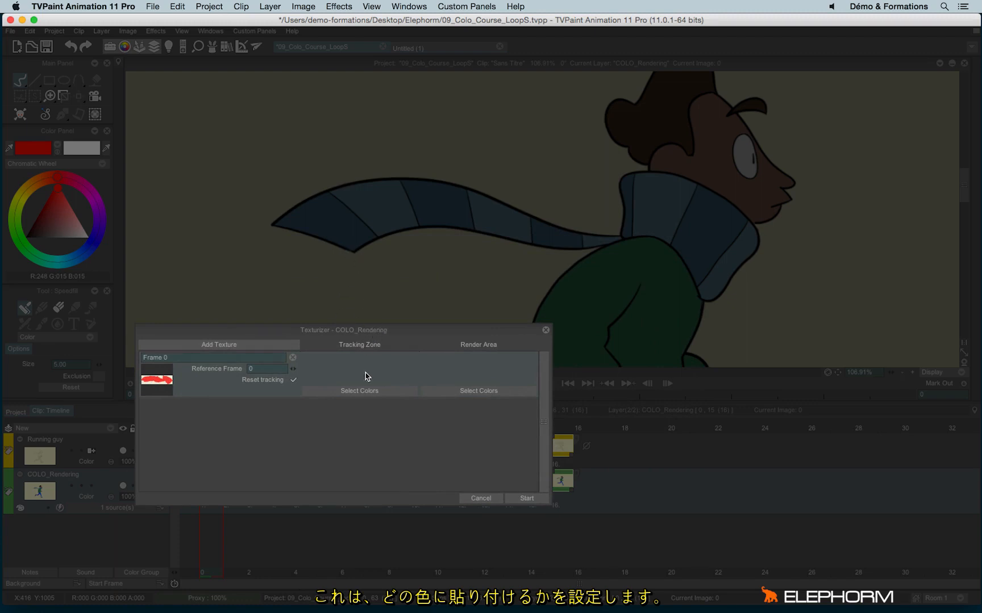
left_click(357, 392)
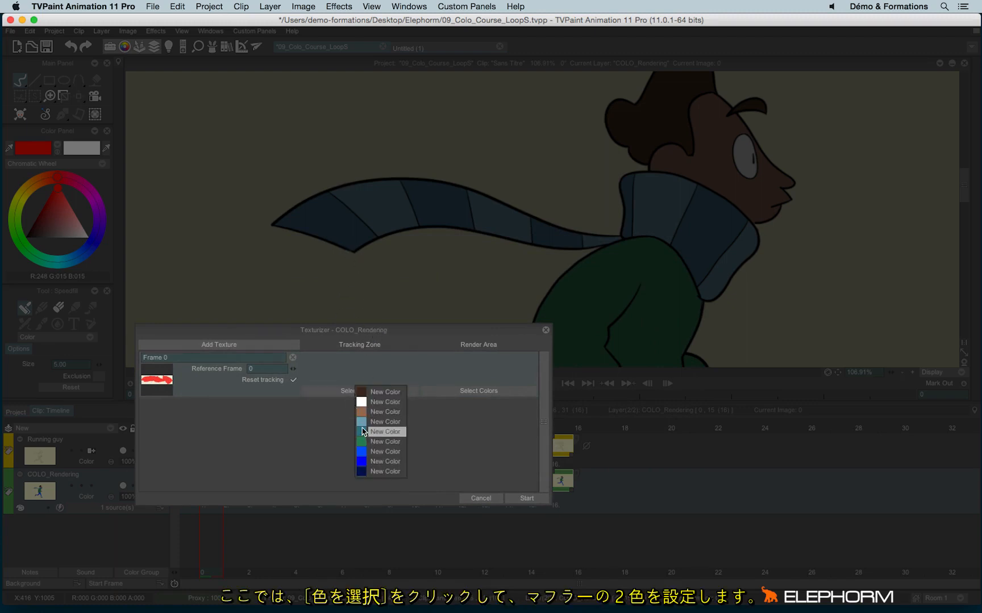
left_click(362, 424)
left_click(361, 433)
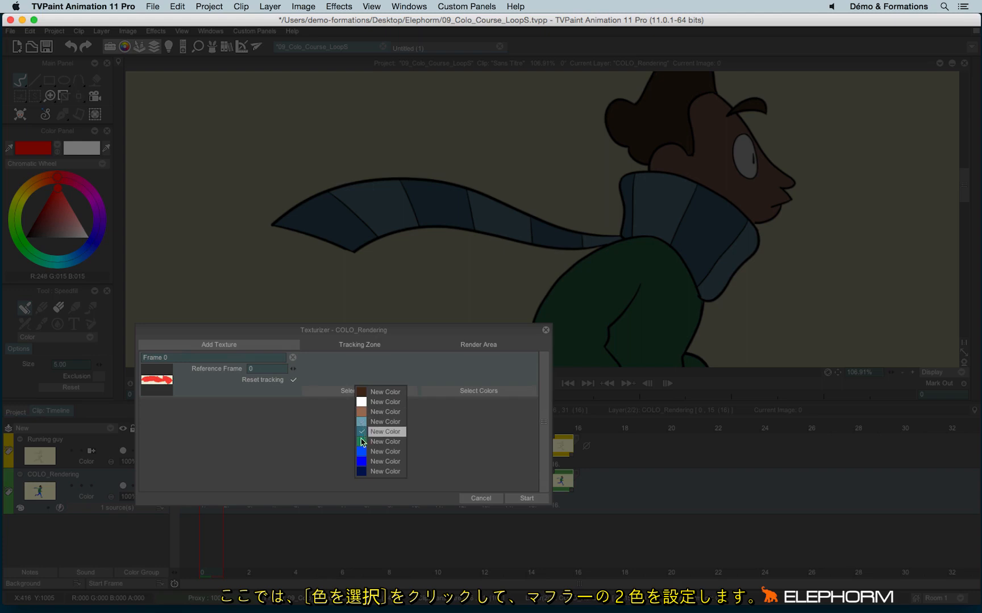
left_click(318, 435)
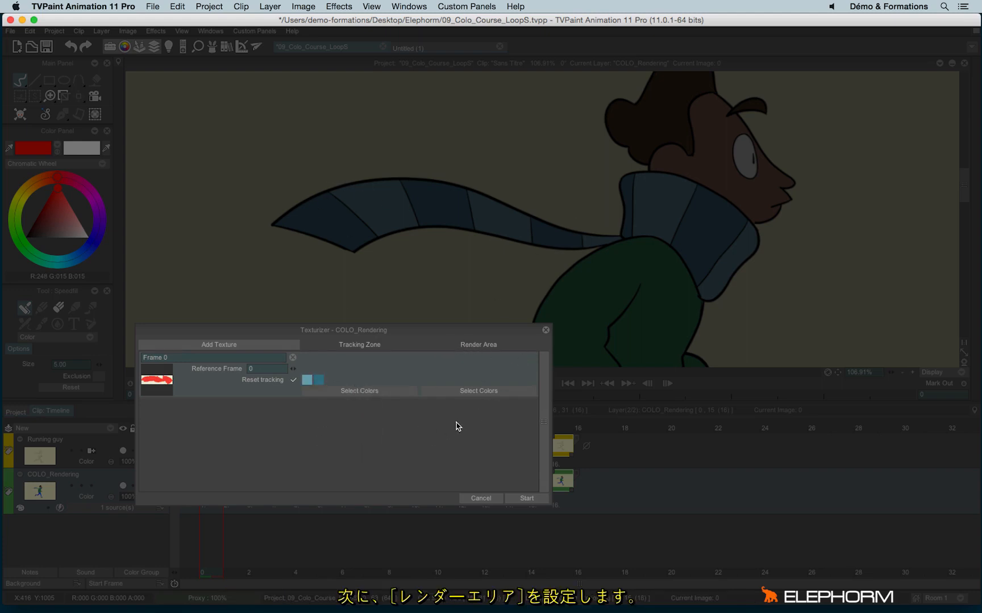
- Select the same light and dark scarf blues as the Render Area and start the Texturizer
left_click(456, 392)
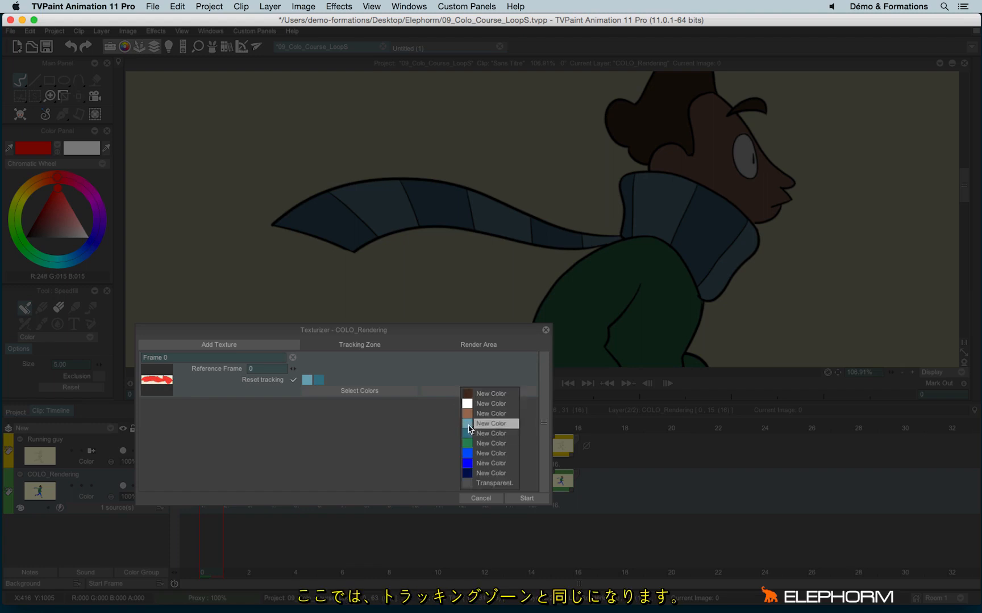
left_click(466, 426)
left_click(466, 434)
left_click(429, 440)
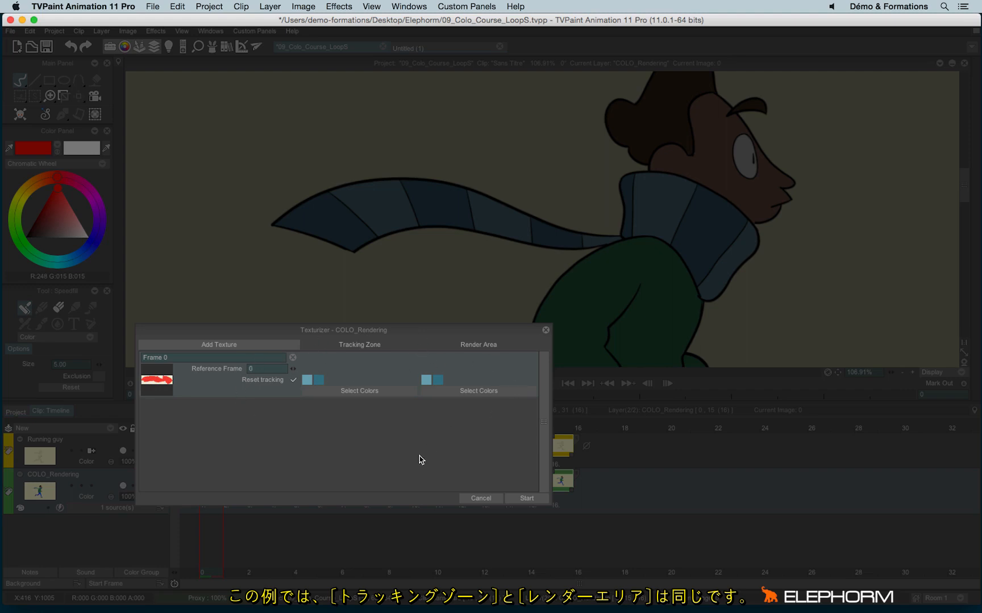
left_click(527, 498)
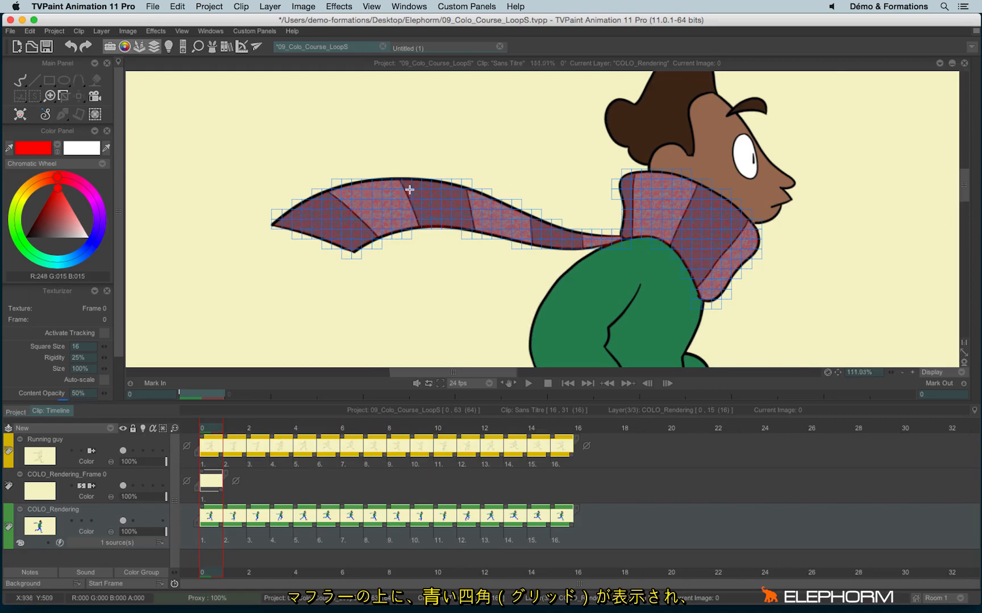
- Float the Texturizer panel over the canvas and try Square Size values of 32 and 29 before setting it to 16
scroll(369, 194, "up", 3)
scroll(433, 195, "down", 5)
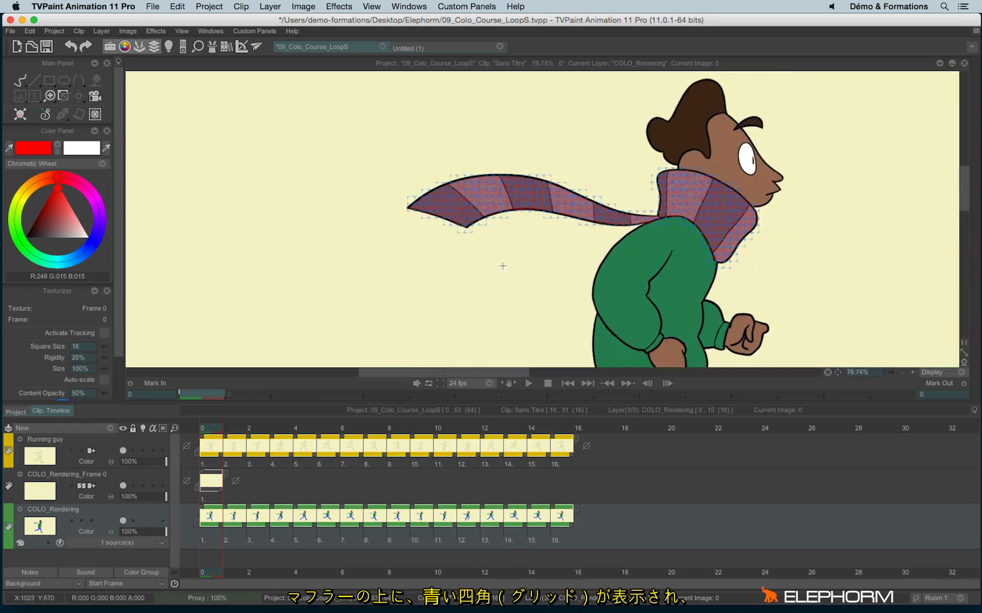
left_click_drag(57, 292, 200, 101)
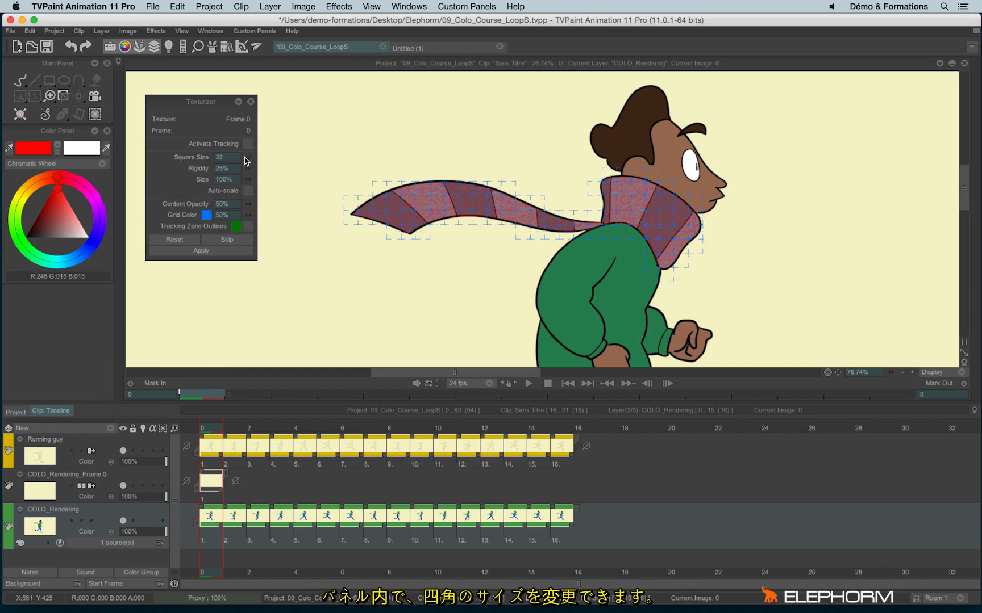
left_click_drag(247, 157, 251, 195)
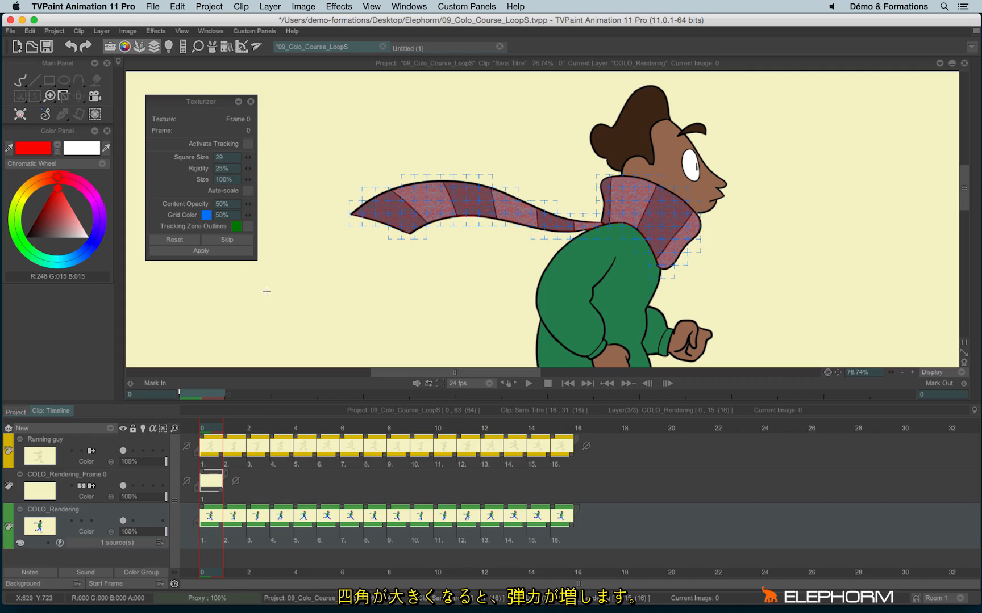
left_click_drag(248, 159, 251, 163)
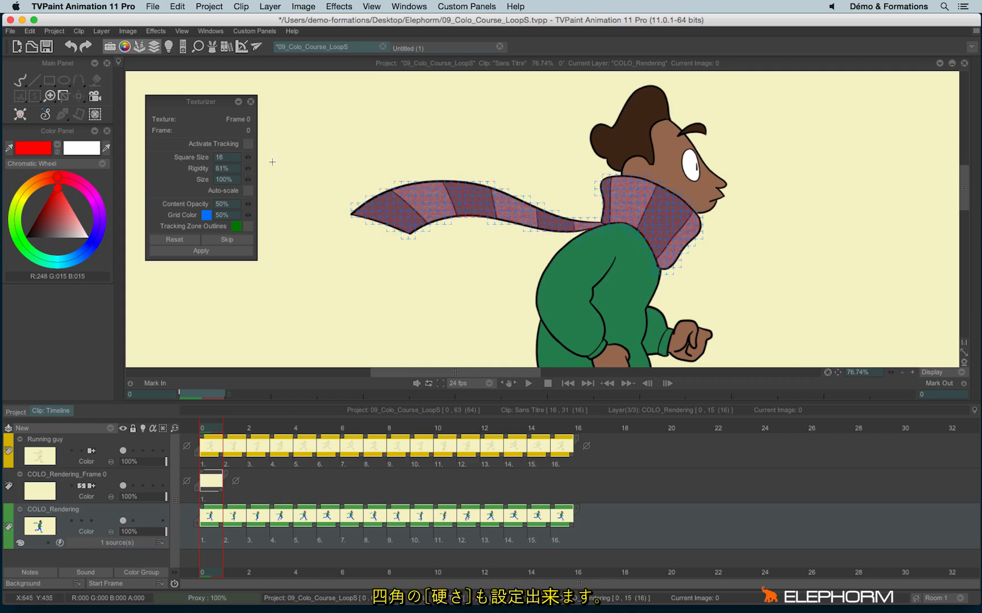
- Raise the grid's Rigidity and pull the texture grid around the middle of the scarf
left_click_drag(248, 168, 549, 172)
mouse_move(503, 200)
left_mouse_down()
mouse_move(529, 180)
mouse_move(454, 207)
mouse_move(508, 208)
mouse_move(494, 206)
left_mouse_up()
- Set the grid's Rigidity to 11% and stretch the texture grid at the scarf's tail well outside its outline
mouse_move(244, 168)
left_mouse_down()
mouse_move(208, 172)
mouse_move(246, 173)
left_mouse_up()
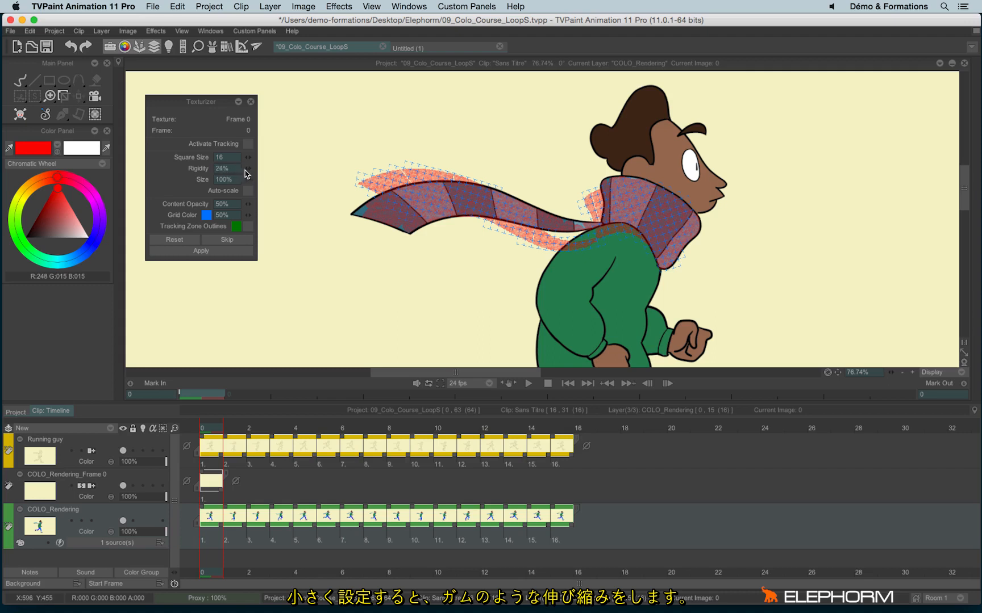
left_click_drag(392, 185, 375, 309)
left_click_drag(383, 262, 521, 301)
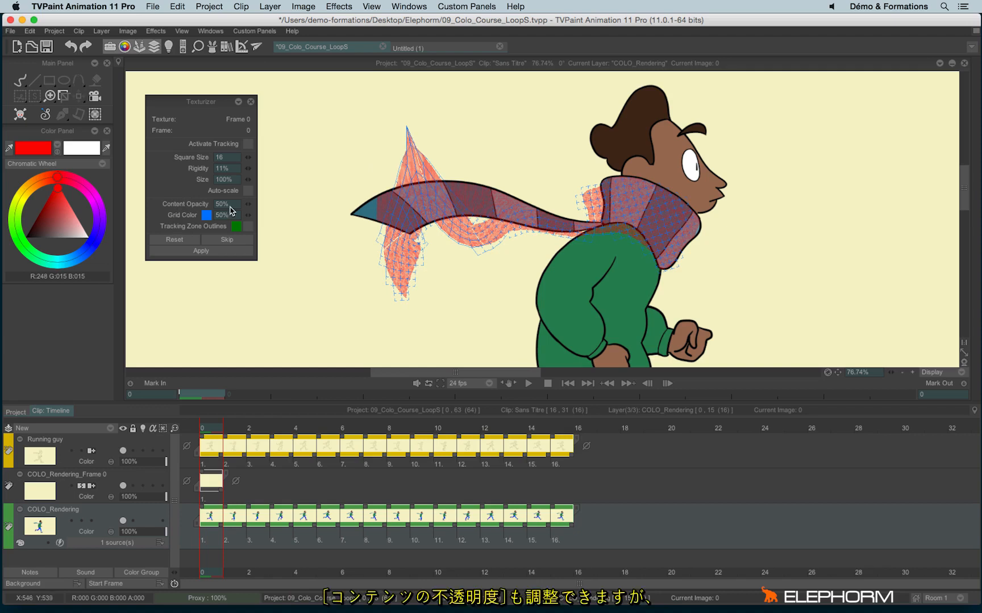
- Set the texture's Content Opacity to 93%
left_click_drag(249, 204, 296, 200)
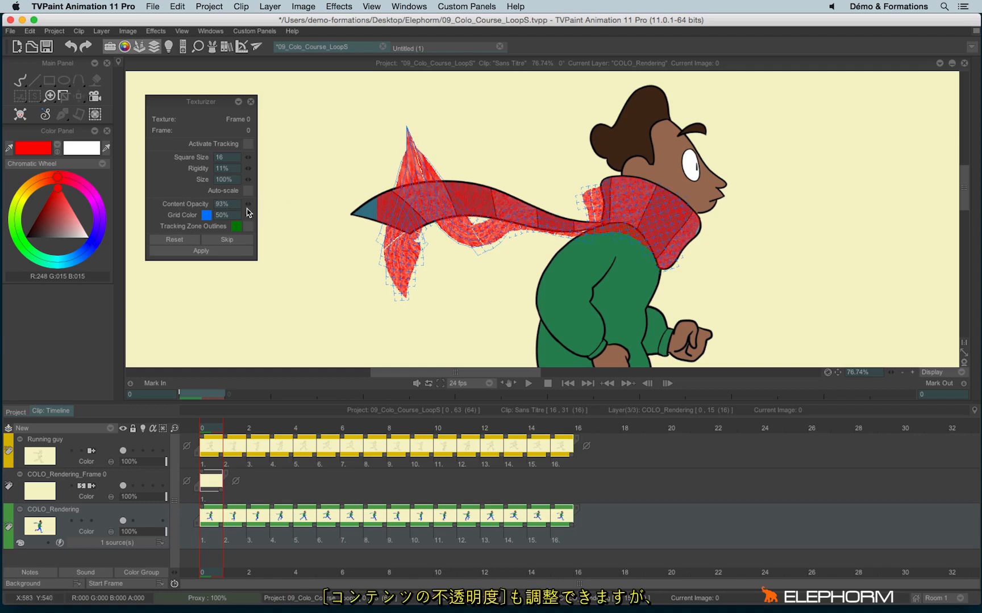
- Set the texture's Content Opacity to 90% and make the grid bright green at 100% opacity
left_click_drag(226, 205, 269, 207)
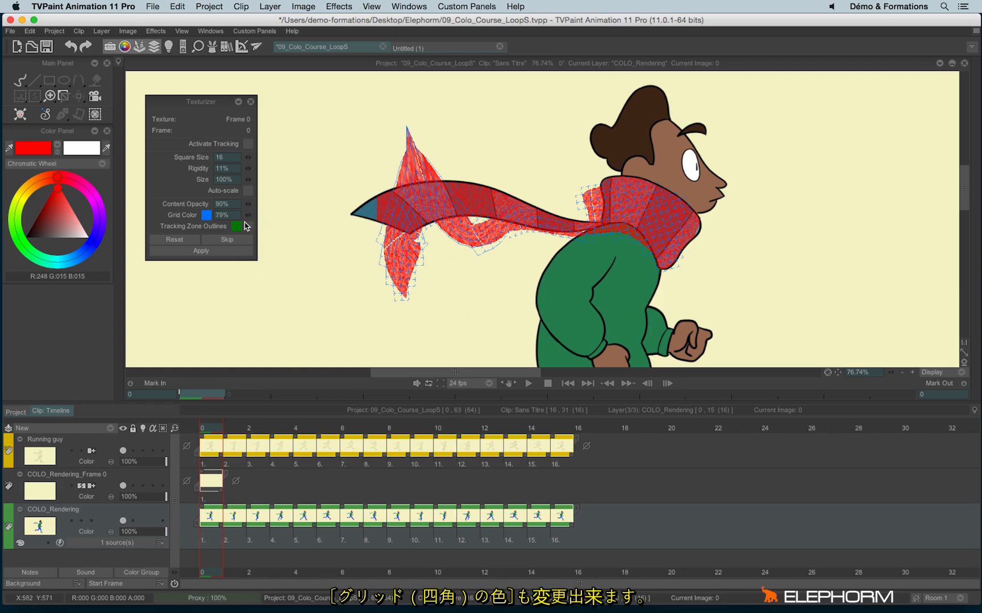
scroll(520, 207, "up", 5)
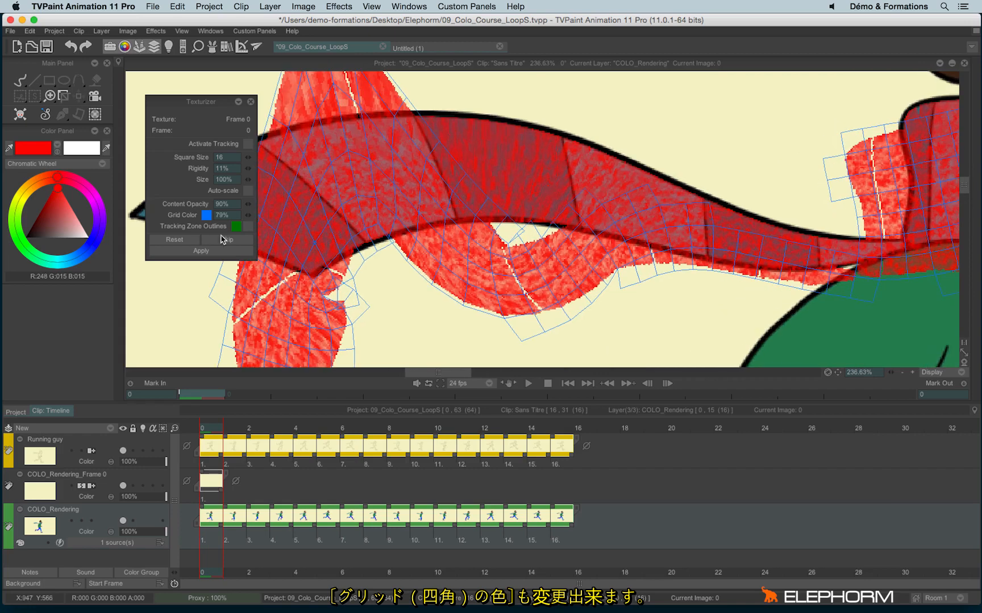
left_click_drag(247, 213, 427, 184)
left_click_drag(206, 217, 23, 259)
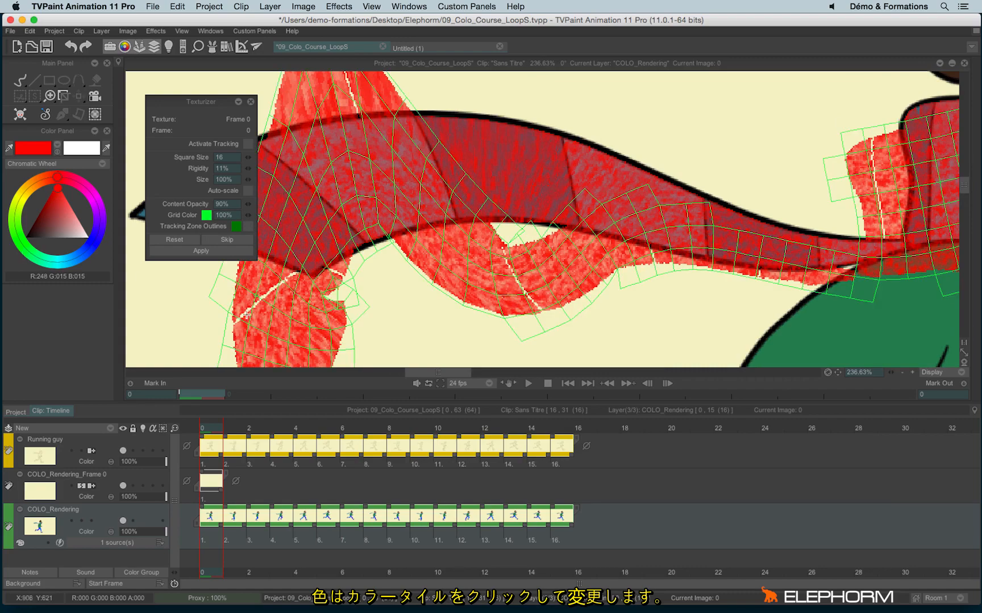
scroll(513, 236, "down", 5)
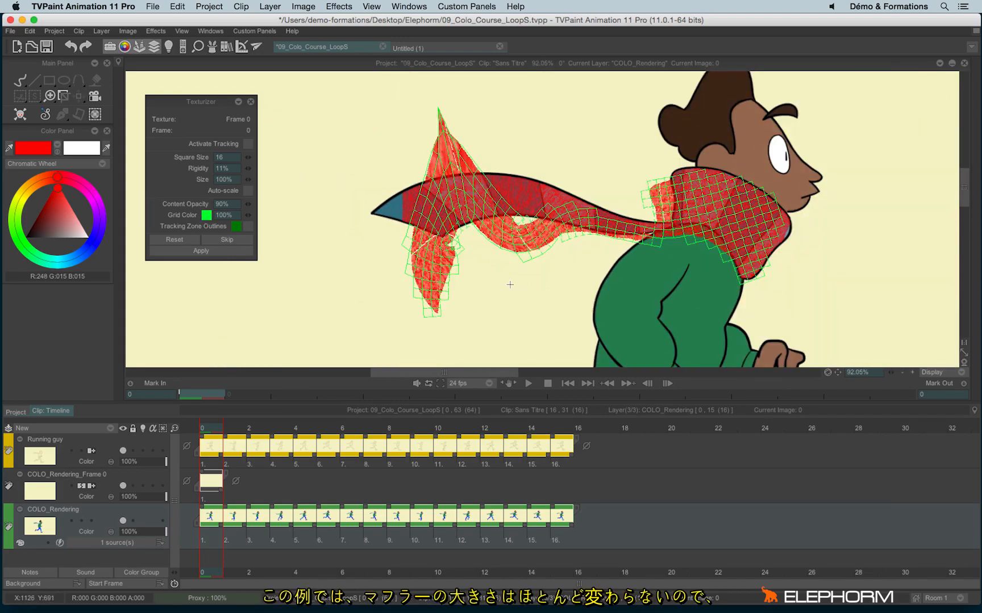
- Activate tracking in the Texturizer and apply the texture to the scarf on frames 0 and 1
scroll(510, 285, "right", 2)
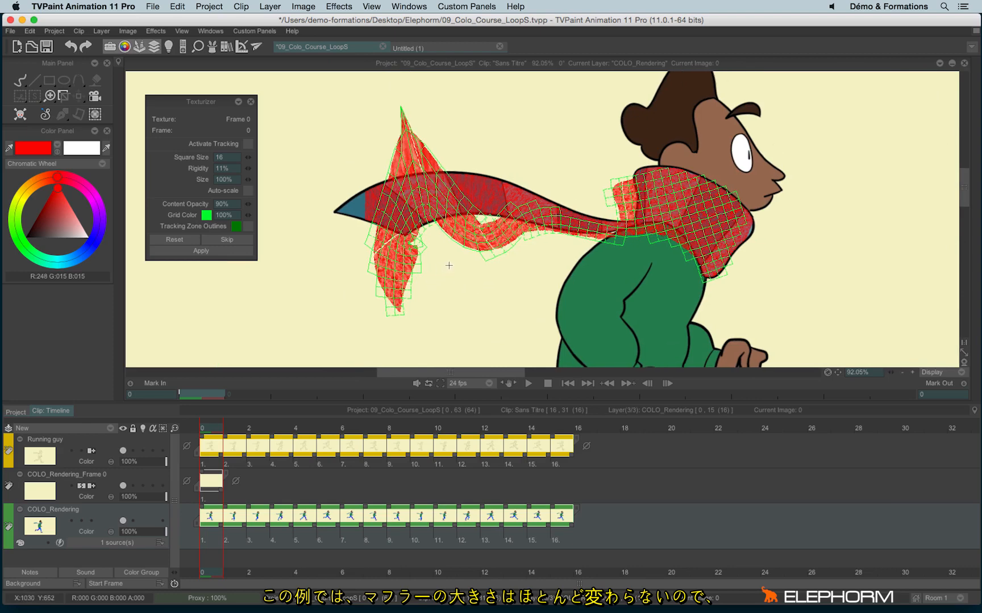
left_click(248, 145)
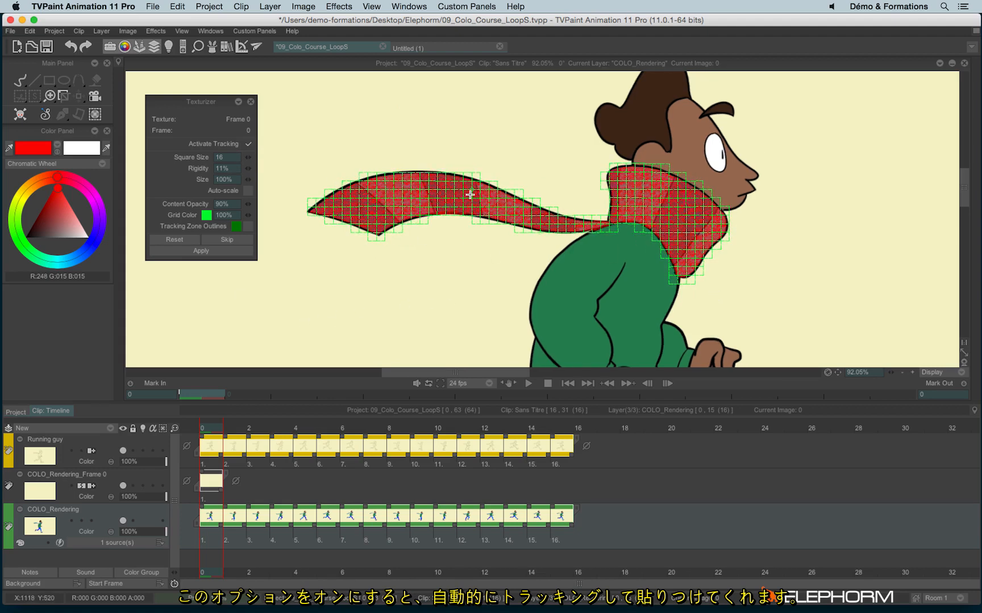
left_click(203, 255)
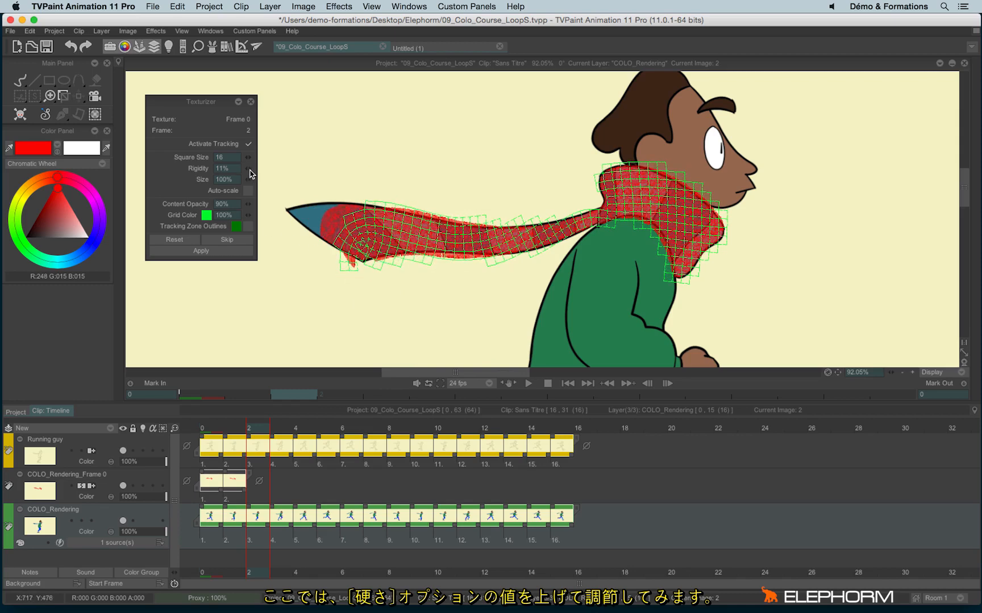
- Set the grid's Rigidity to 60% and pull the grid's end onto the scarf's tip on frame 2
left_click_drag(249, 169, 263, 173)
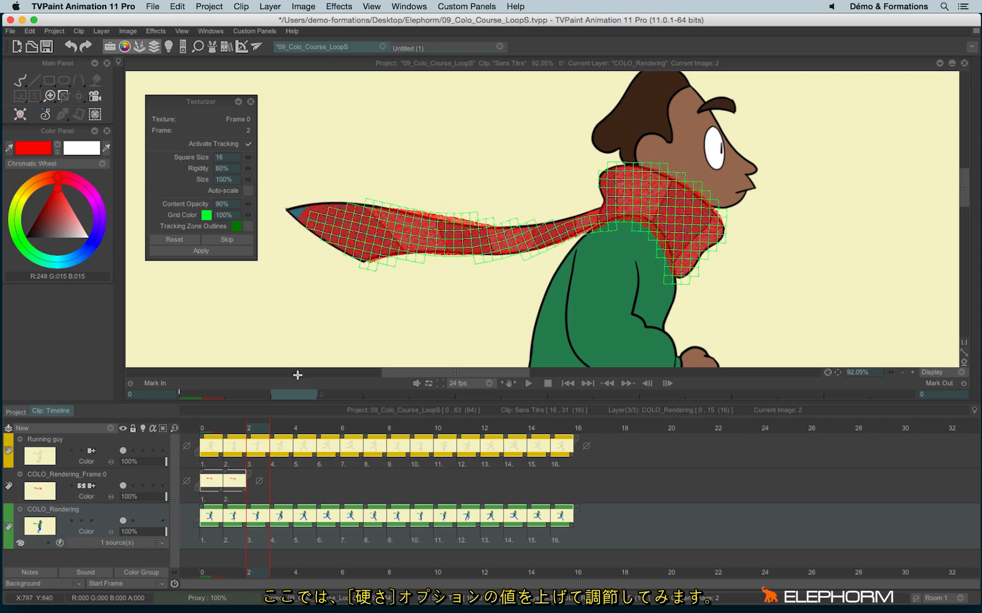
left_click_drag(311, 222, 293, 212)
- Try locking the grid at the scarf's tip and pulling the rest with tracking off, and reset the grid
left_click(242, 146)
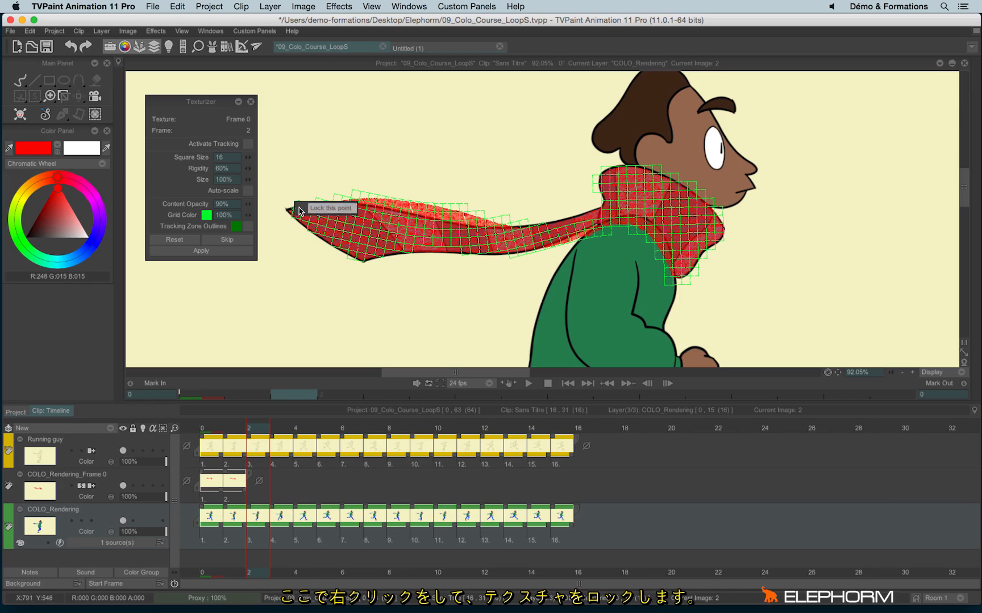
right_click(294, 209)
mouse_move(371, 236)
left_mouse_down()
mouse_move(336, 287)
mouse_move(394, 212)
mouse_move(326, 311)
mouse_move(366, 250)
mouse_move(362, 240)
left_mouse_up()
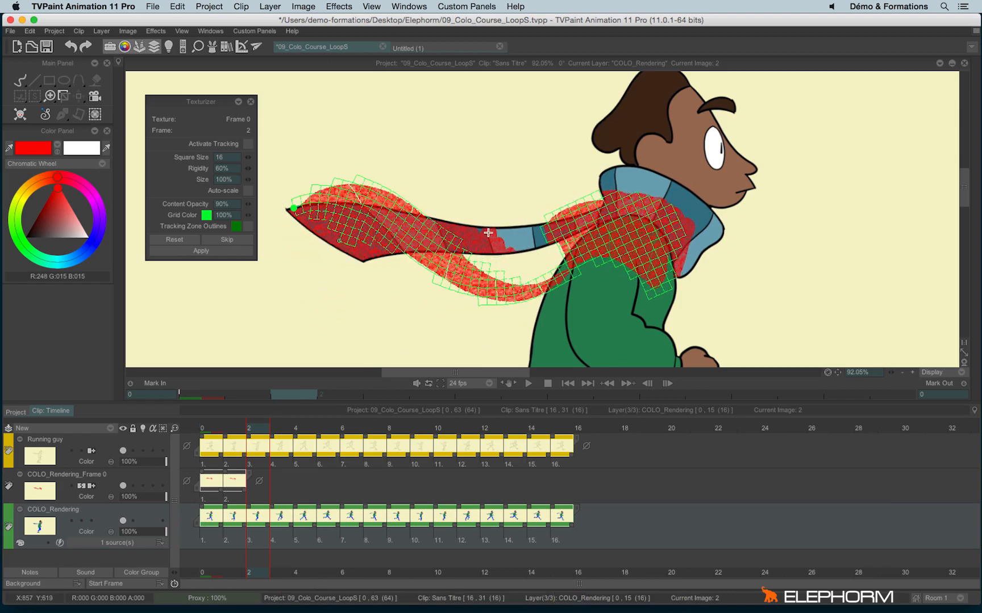
left_click(190, 240)
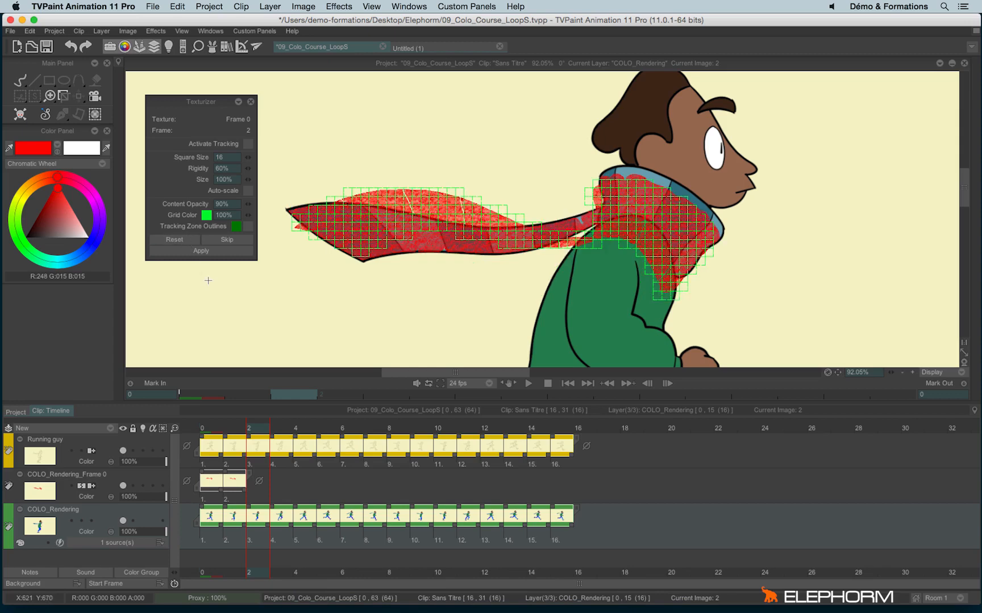
- Reactivate tracking, lock the grid point at the scarf's tip, and apply the texture to frame 2
left_click(248, 143)
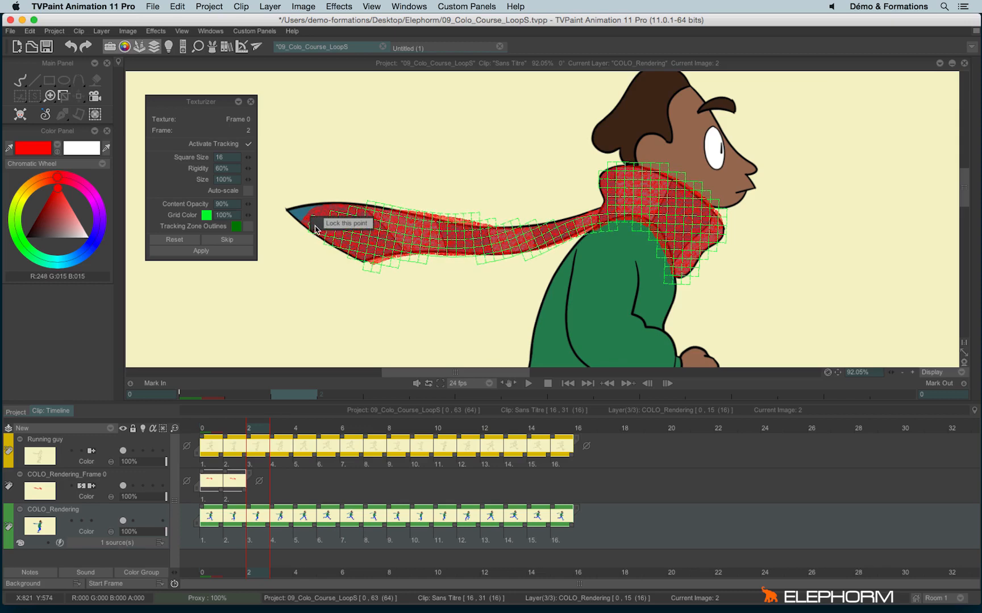
left_click_drag(293, 215, 289, 210)
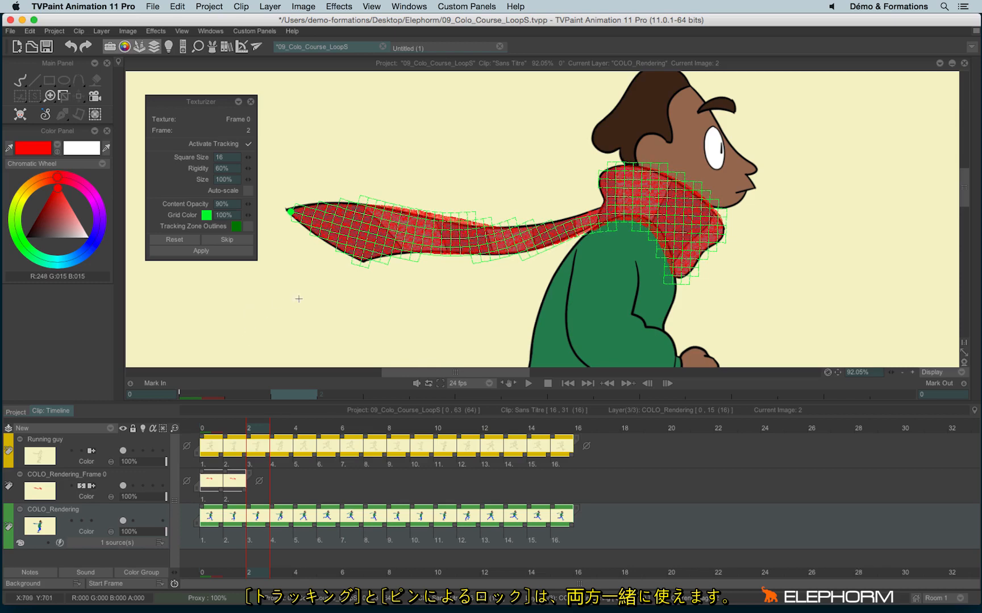
left_click(249, 144)
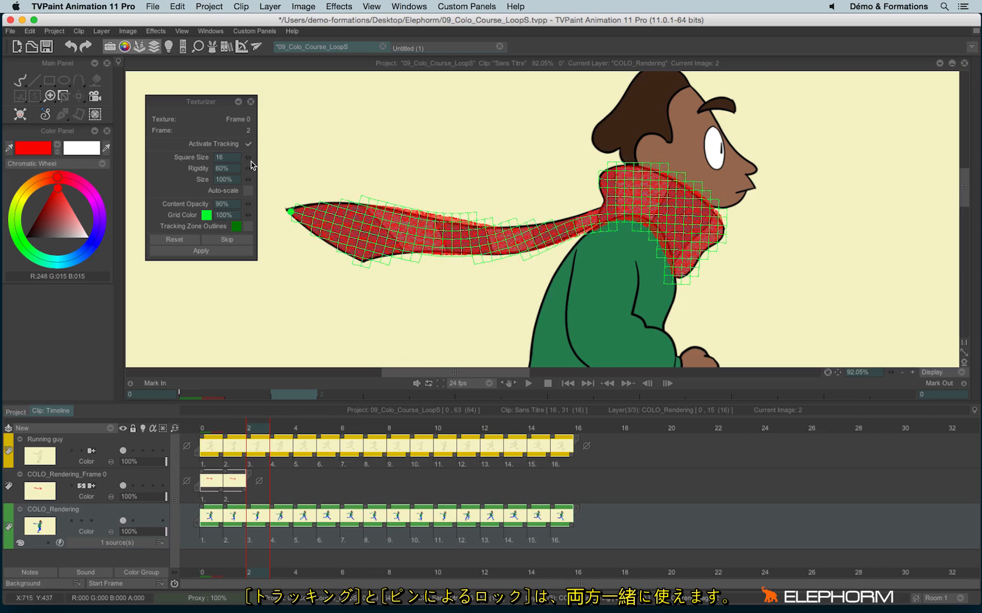
left_click(202, 251)
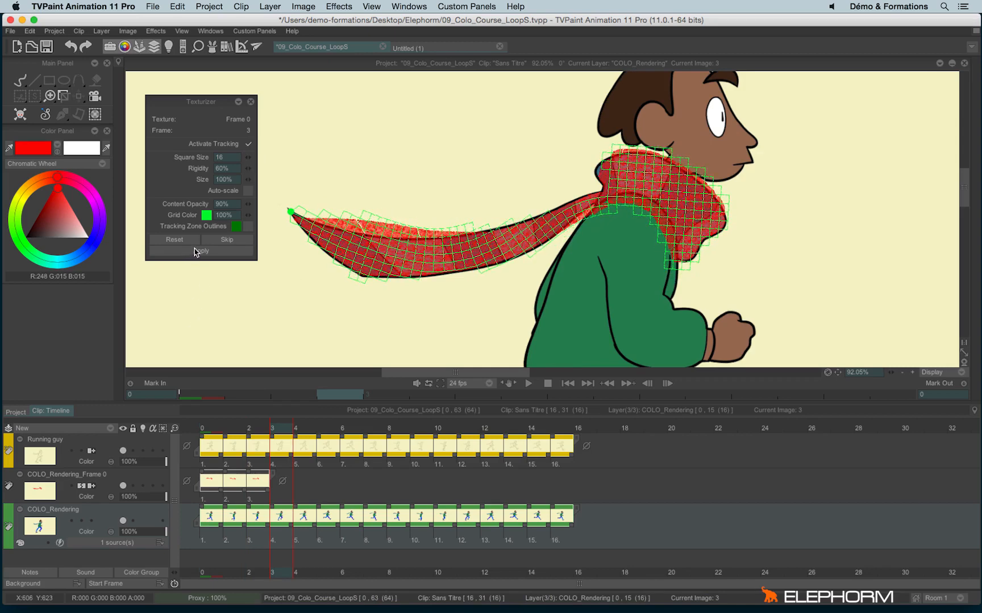
- Apply the texture to frames 3 to 6, fitting and locking the grid near the scarf's tip on frame 4
left_click(196, 252)
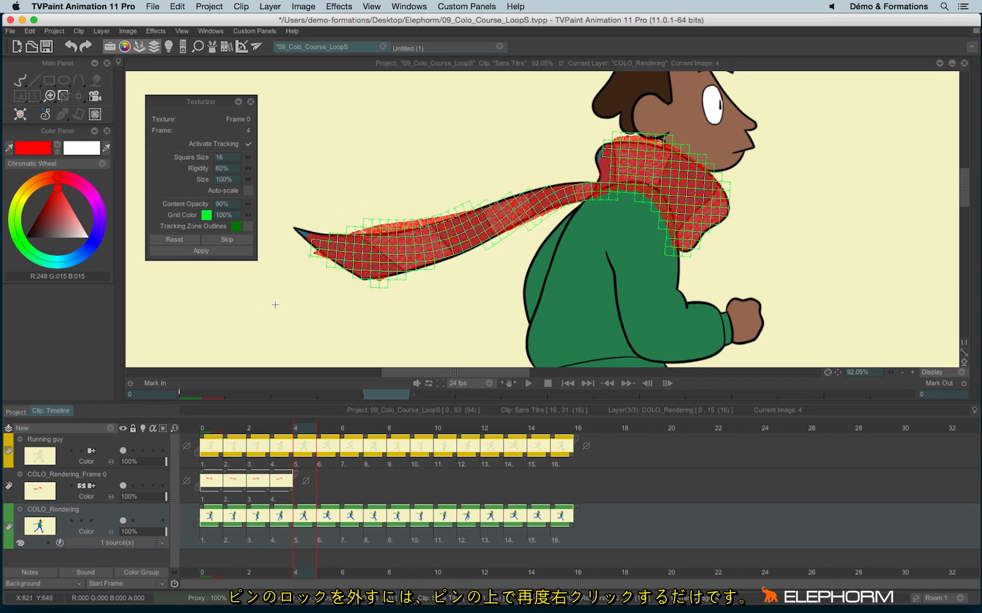
left_click_drag(302, 234, 301, 230)
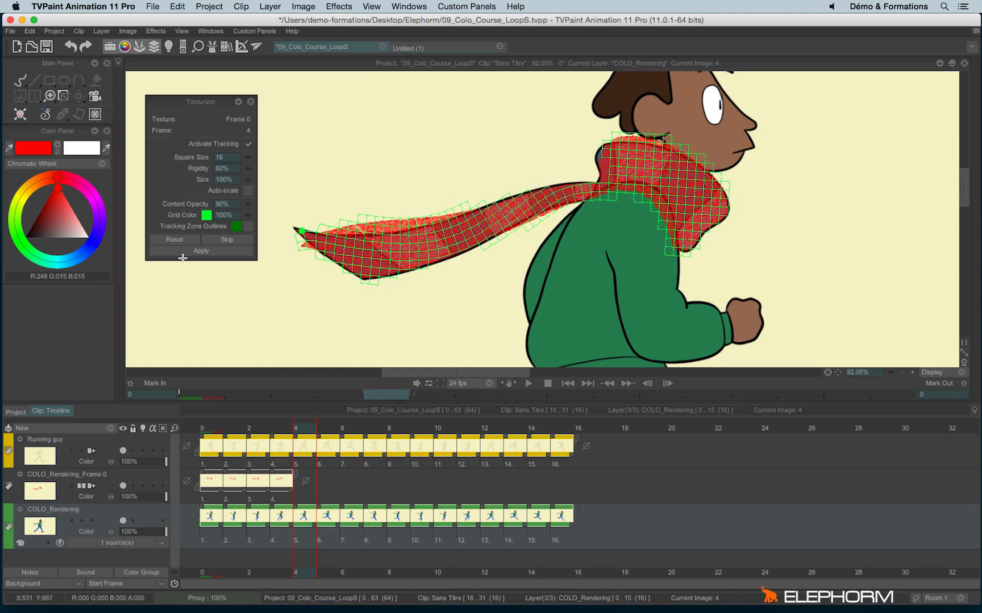
left_click(207, 254)
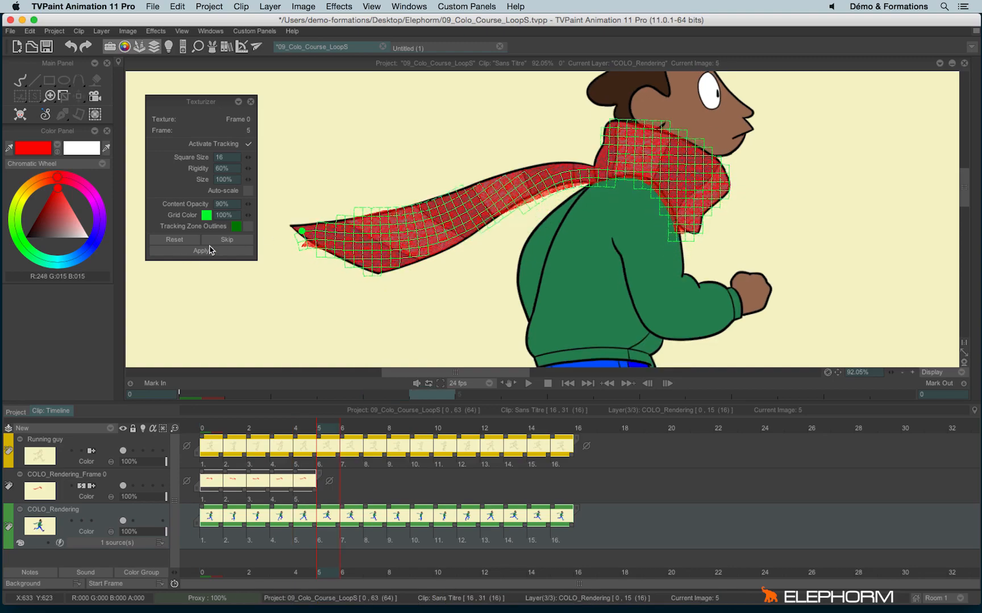
left_click(213, 254)
left_click(212, 254)
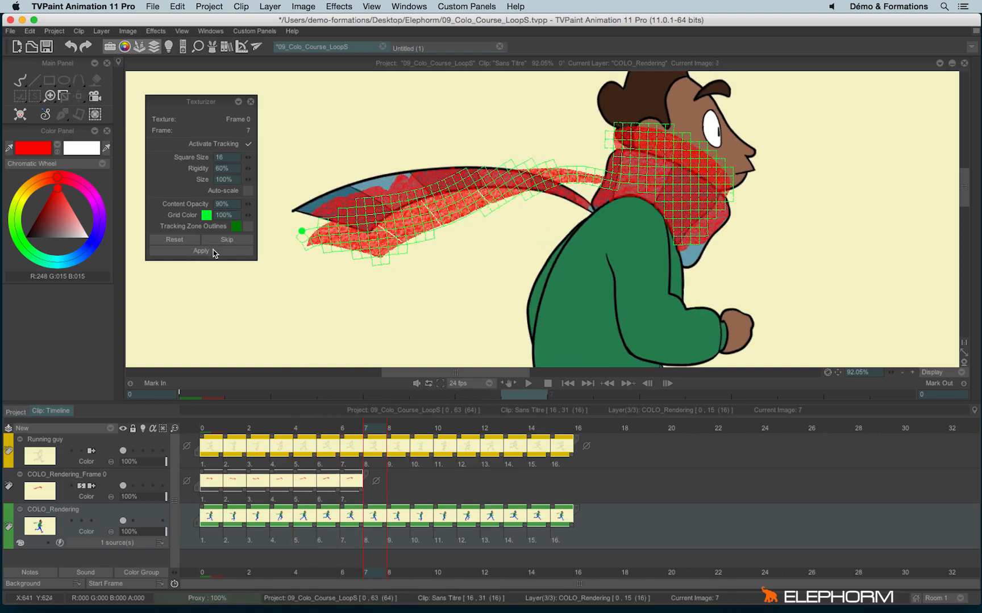
- Move the locked grid point up toward the scarf's tip on frame 7 and apply the texture to frames 7 to 9
left_click_drag(301, 231, 304, 221)
left_click(201, 253)
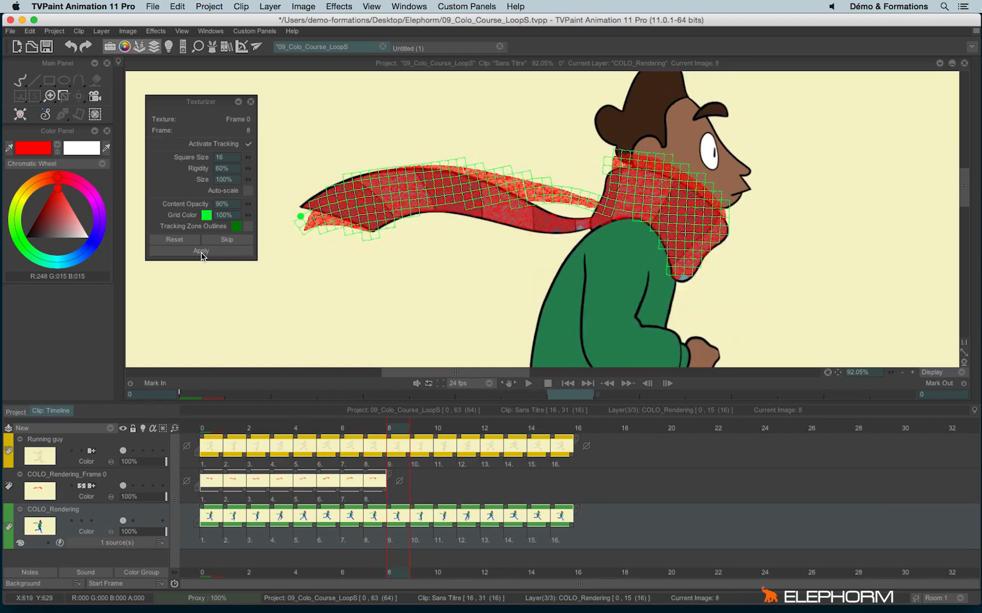
left_click(201, 254)
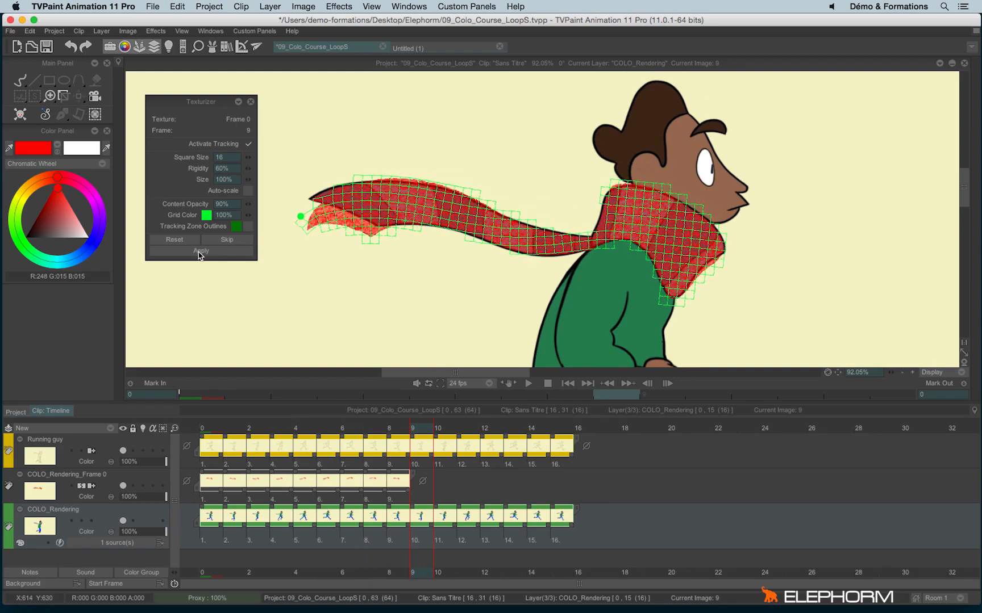
left_click(200, 254)
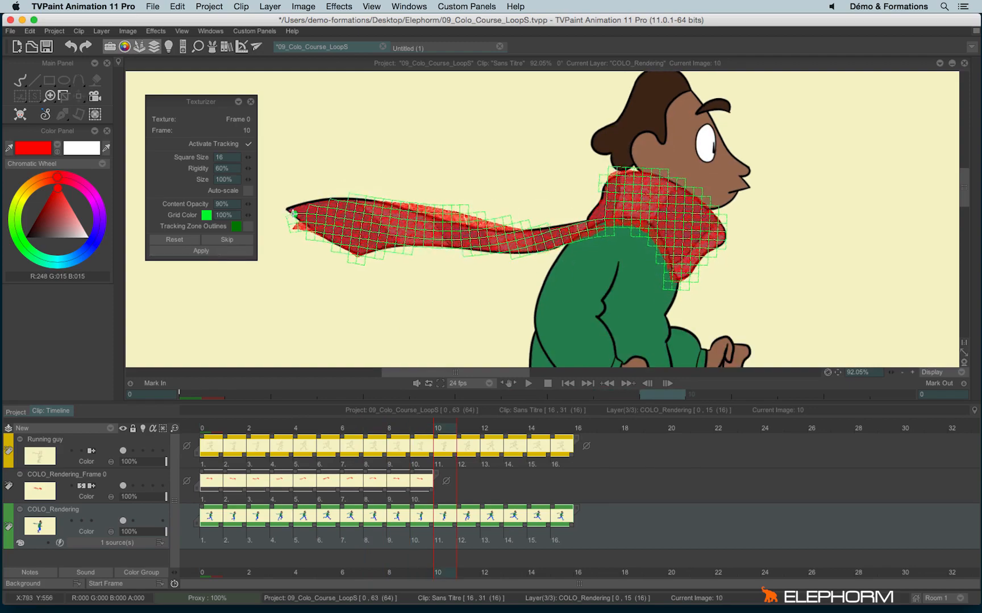
- Fit the locked grid point to the scarf's tip on frame 10 and apply the texture to frames 10 to 15
left_click(171, 252)
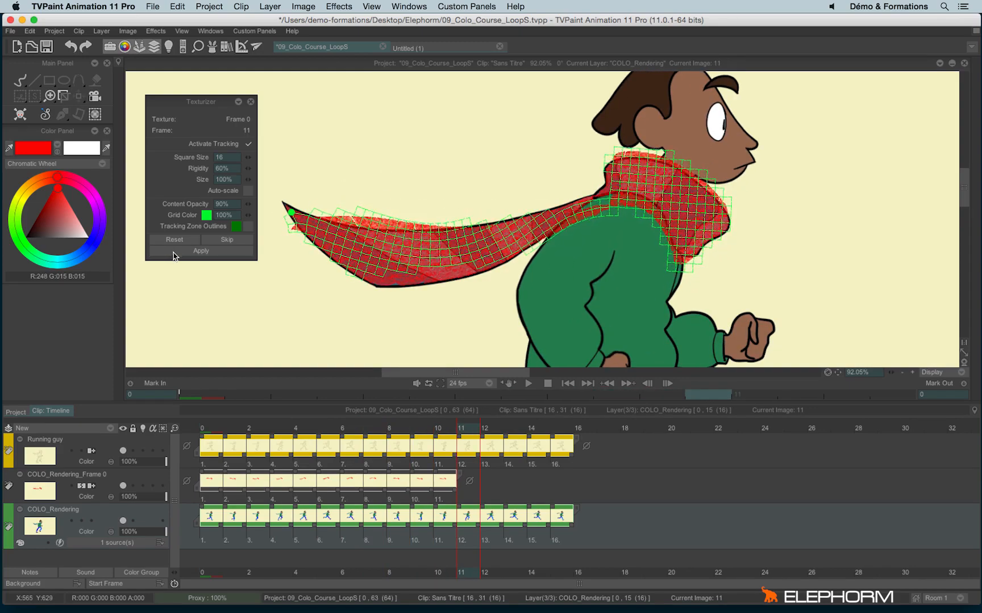
left_click(174, 254)
left_click(174, 253)
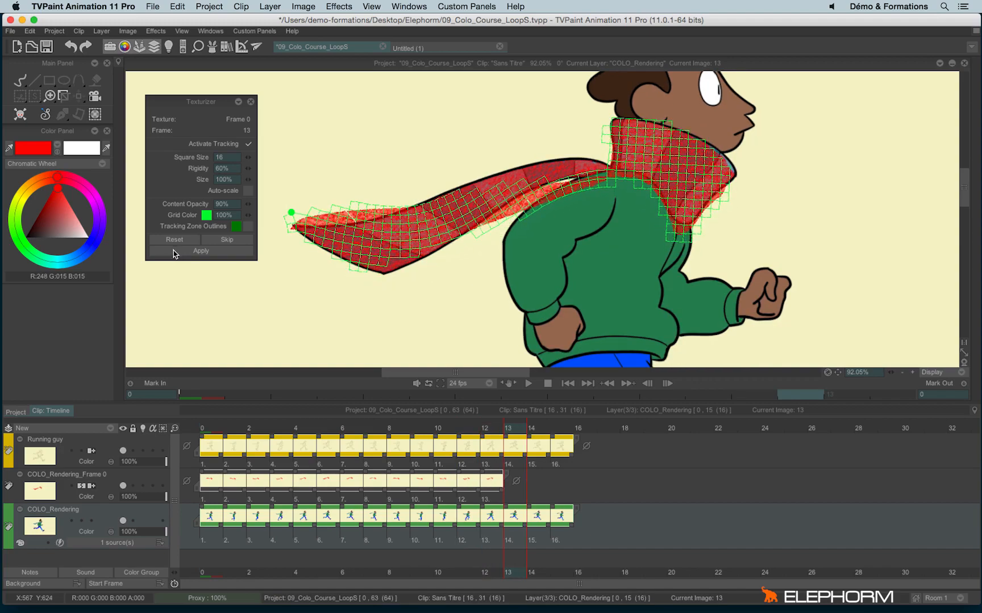
left_click(174, 252)
left_click(174, 253)
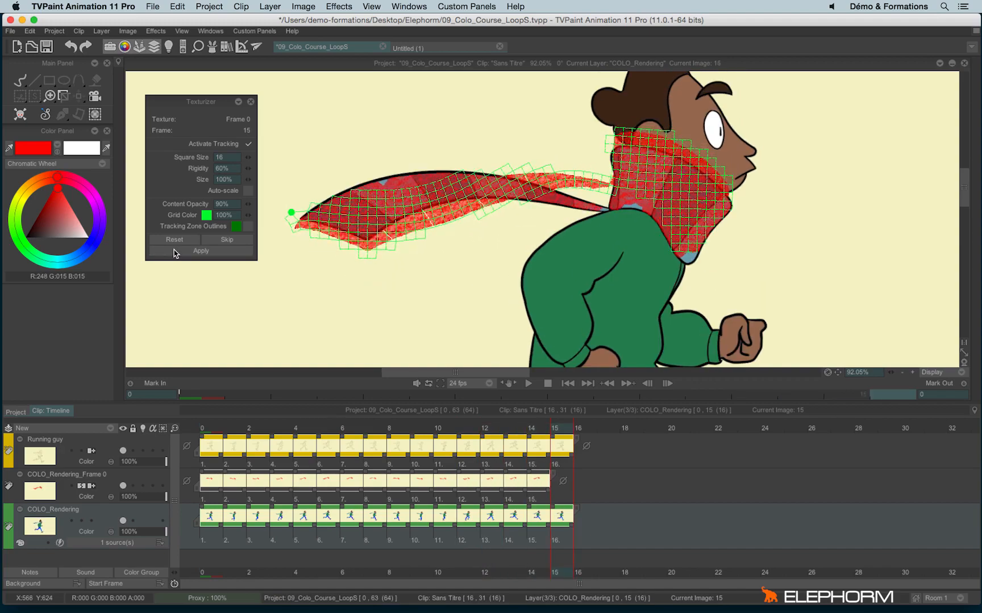
left_click(174, 253)
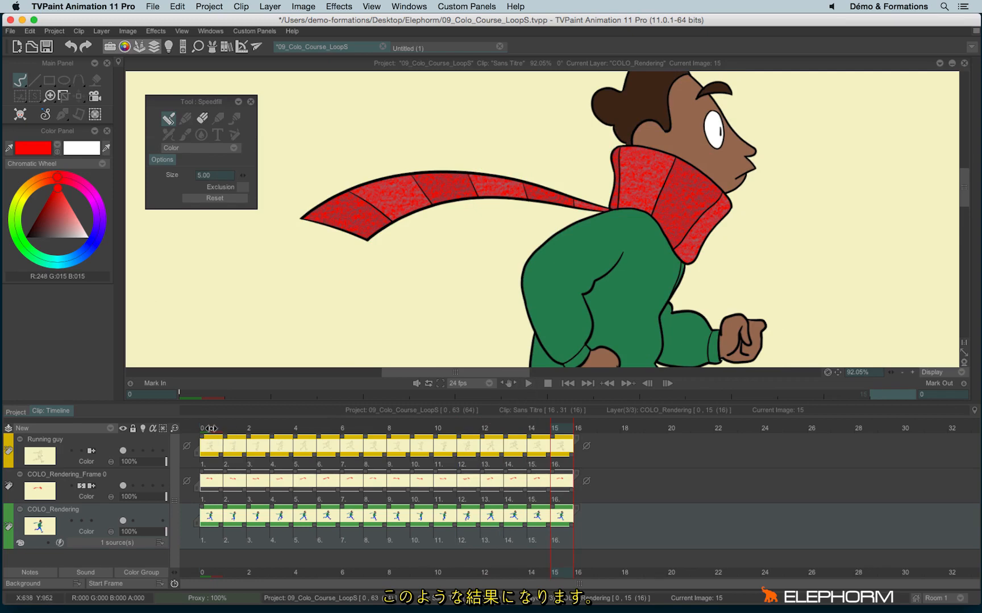
- Reopen frame 4's texture with Rigidity at 15%, pull the grid over the collar's back edge, and reapply it
mouse_move(212, 430)
left_mouse_down()
mouse_move(400, 437)
mouse_move(482, 462)
mouse_move(551, 456)
mouse_move(314, 448)
mouse_move(306, 457)
mouse_move(375, 461)
mouse_move(311, 462)
left_mouse_up()
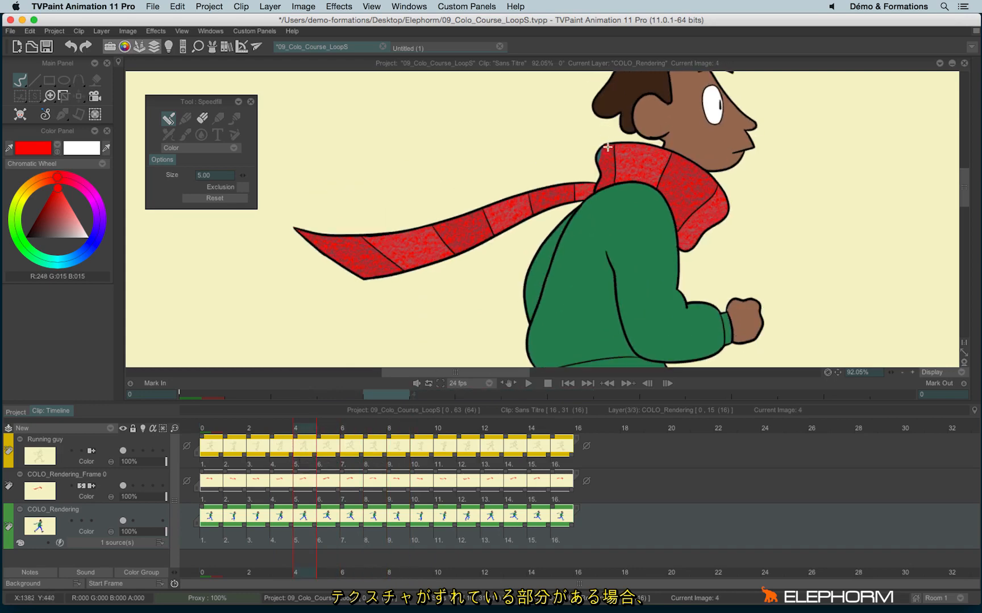
right_click(302, 487)
left_click(352, 598)
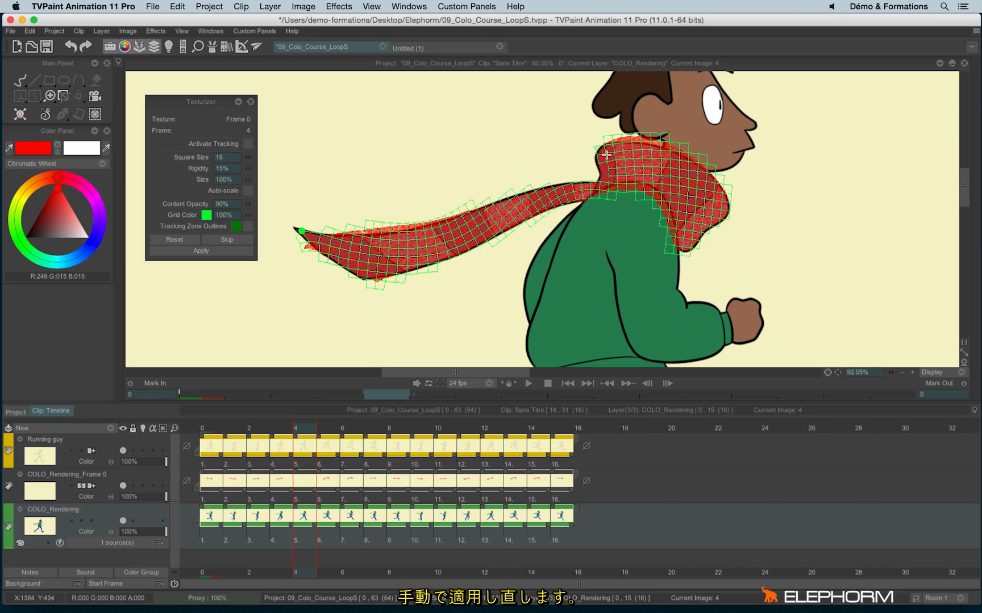
left_click_drag(606, 155, 599, 154)
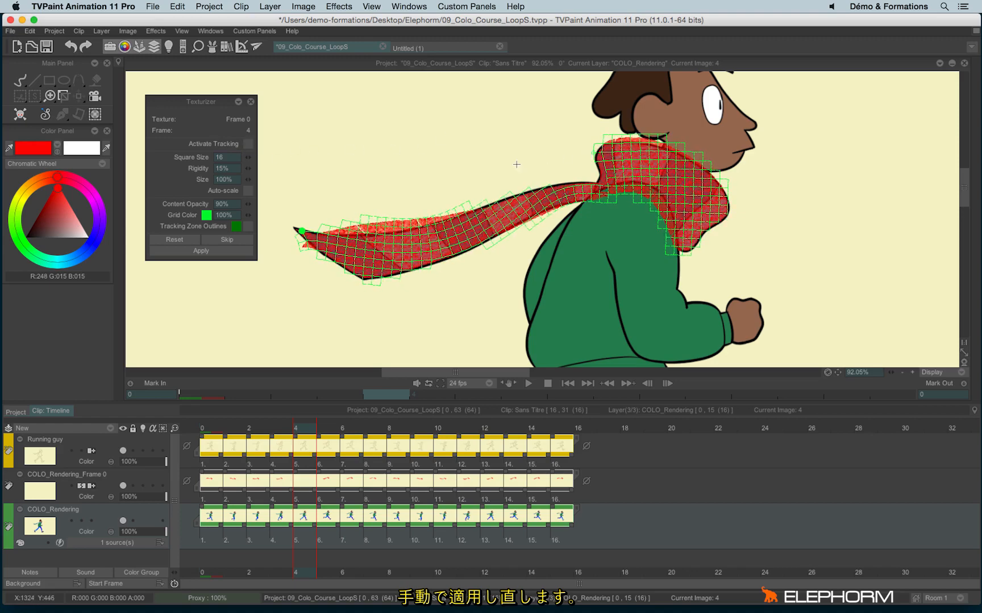
left_click(196, 251)
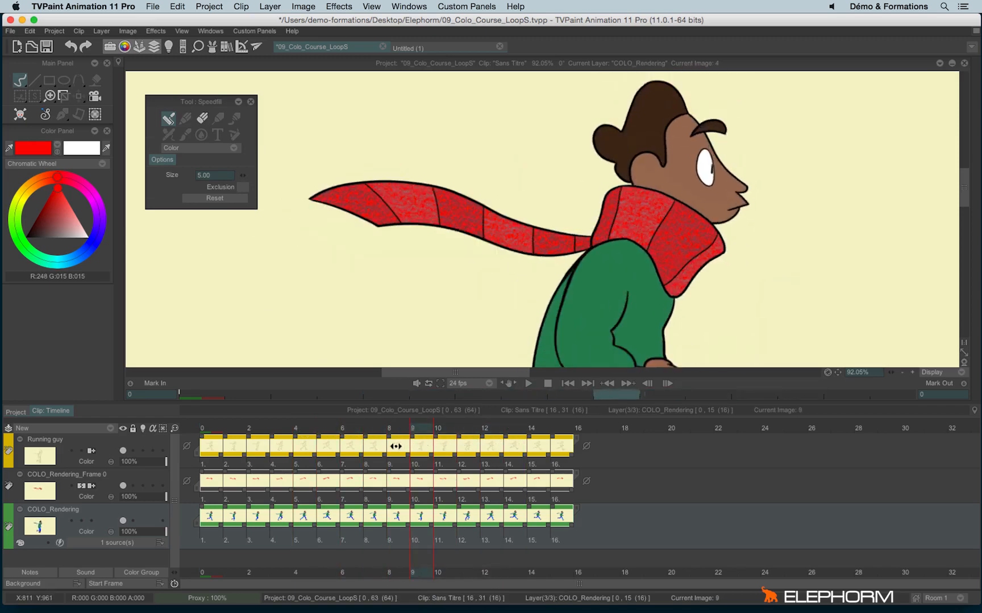
- Dock the floating tool panel below the Color Panel and, at frame 0, add a new Anim Layer above COLO_Rendering
left_click(209, 434)
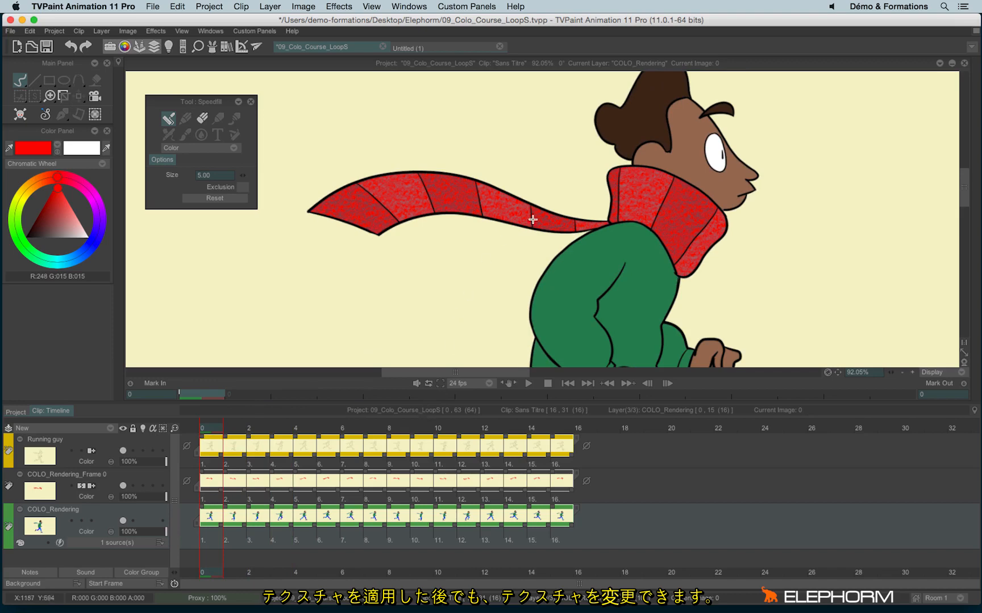
scroll(648, 196, "down", 3)
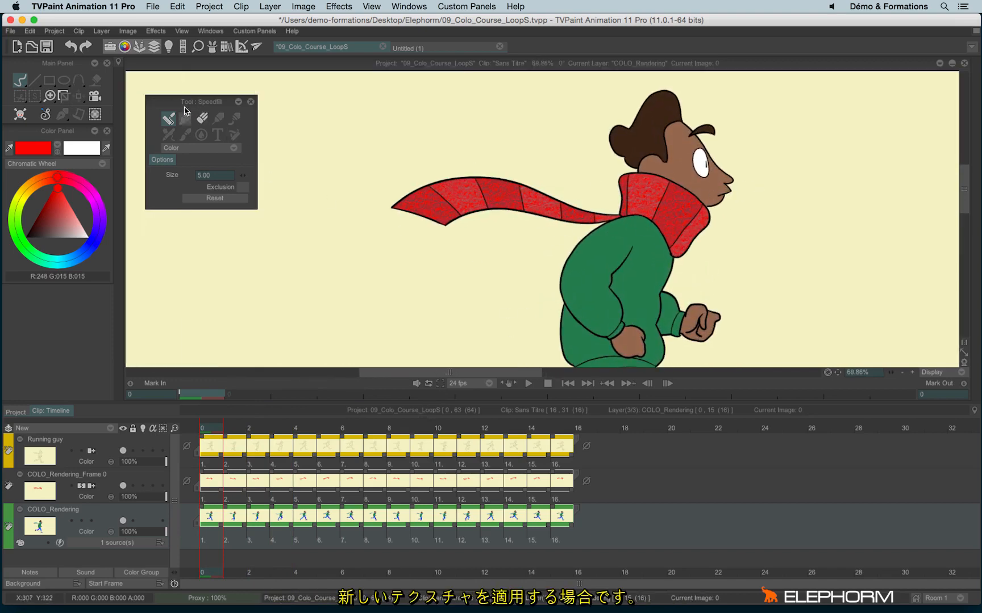
left_click_drag(187, 102, 64, 259)
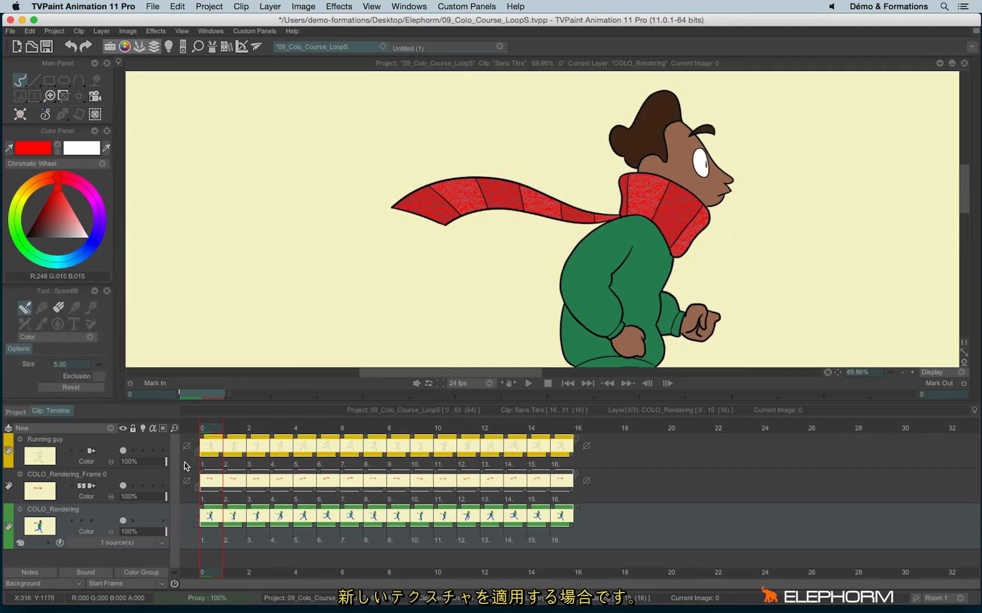
left_click(95, 433)
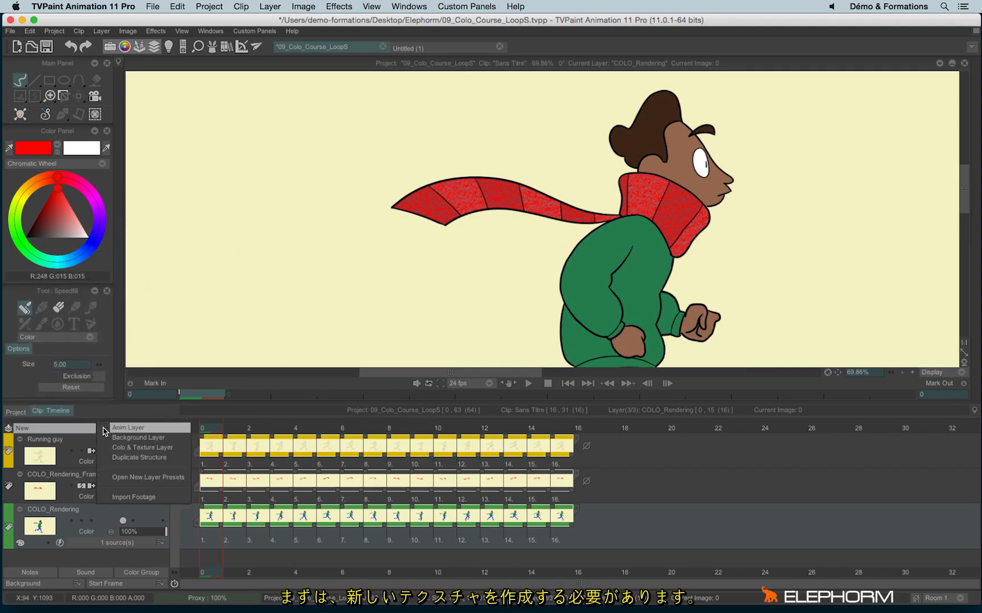
left_click(117, 435)
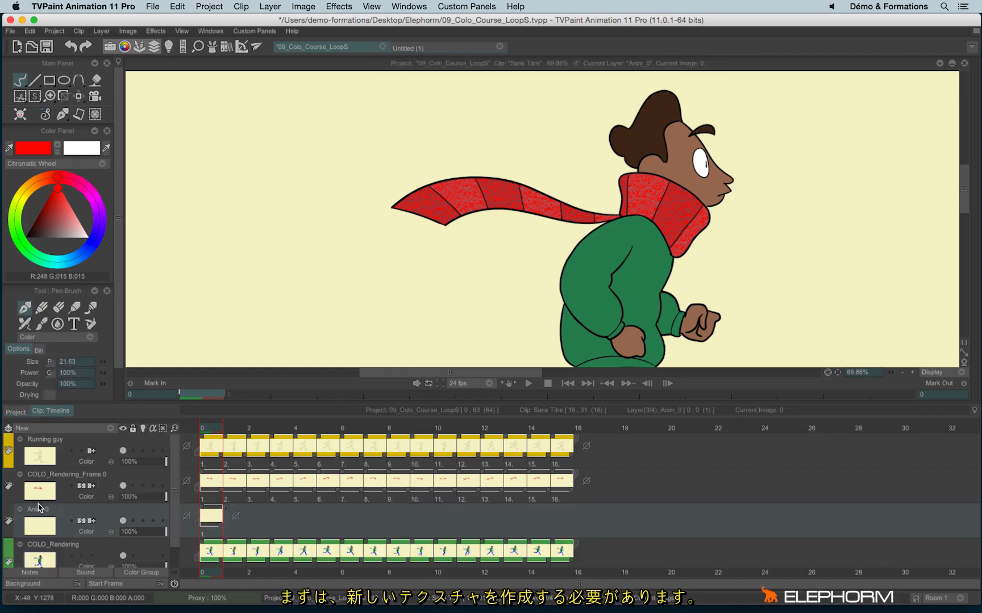
- Move the Anim_0 layer above COLO_Rendering_Frame 0 and draw a continuous blue zigzag stroke across the whole scarf and collar
left_click_drag(39, 507, 48, 471)
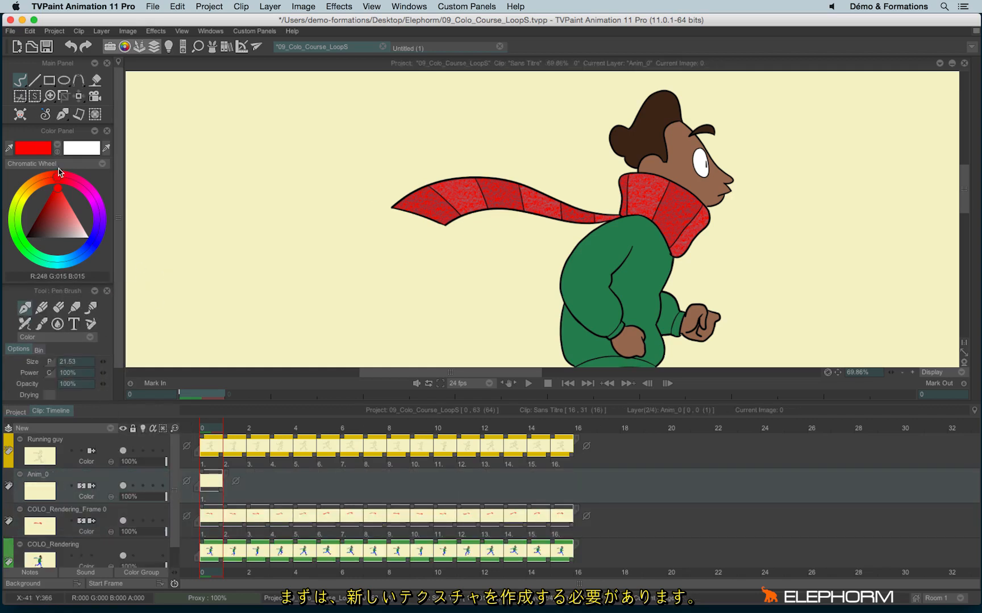
left_click(89, 246)
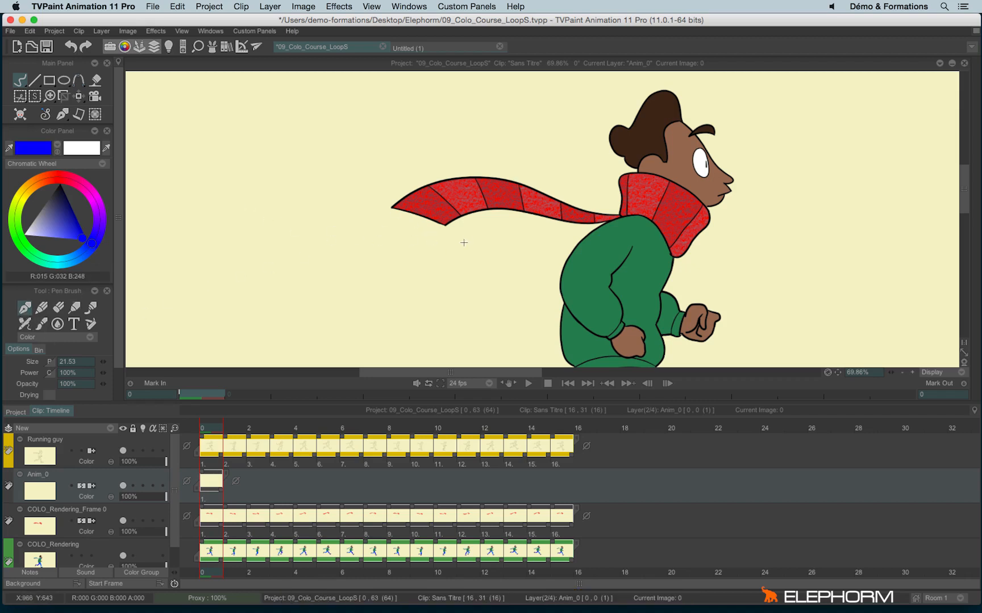
mouse_move(438, 240)
left_mouse_down()
mouse_move(439, 182)
mouse_move(493, 228)
mouse_move(541, 168)
mouse_move(633, 227)
mouse_move(684, 211)
mouse_move(756, 250)
left_mouse_up()
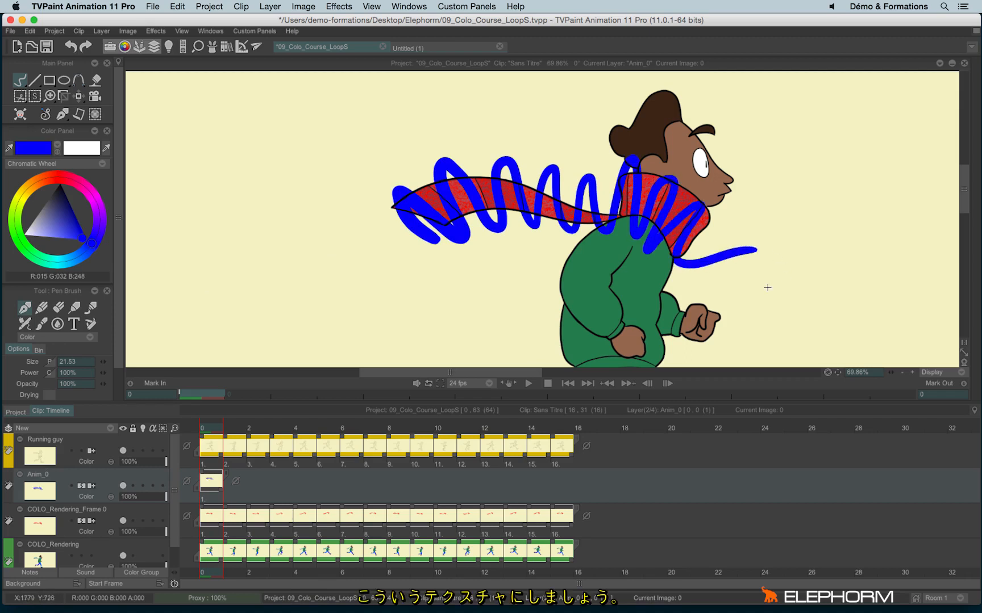
key("j")
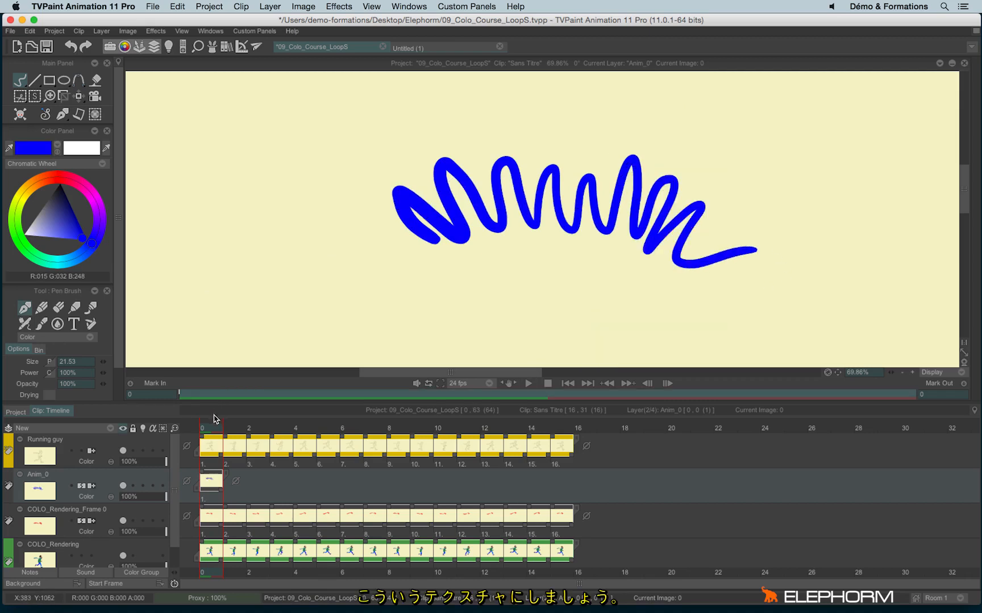
key("j")
- Add the zigzag layer's current image to the Image Library and delete the Anim_0 layer
left_click(227, 46)
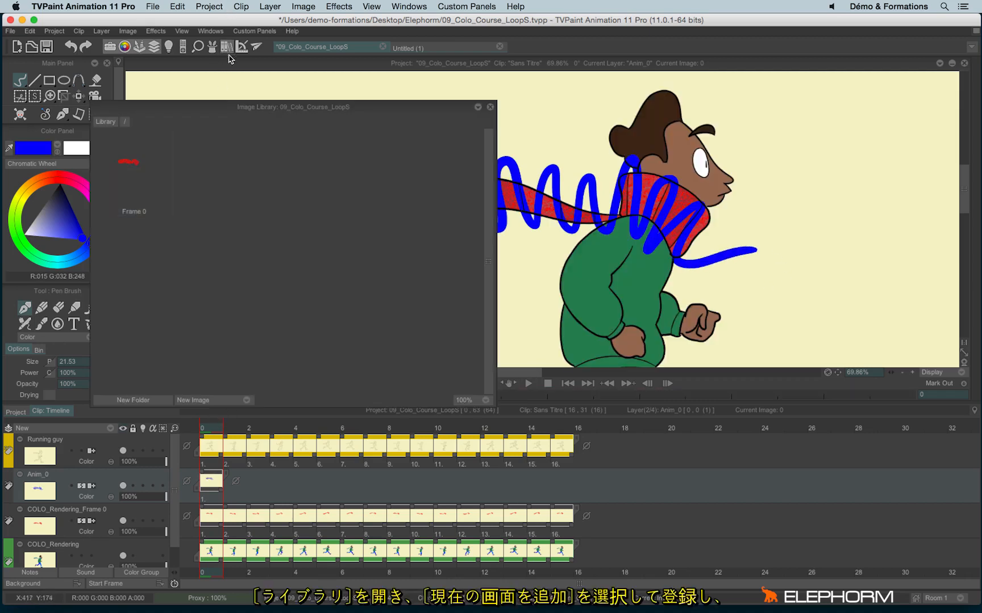
right_click(213, 190)
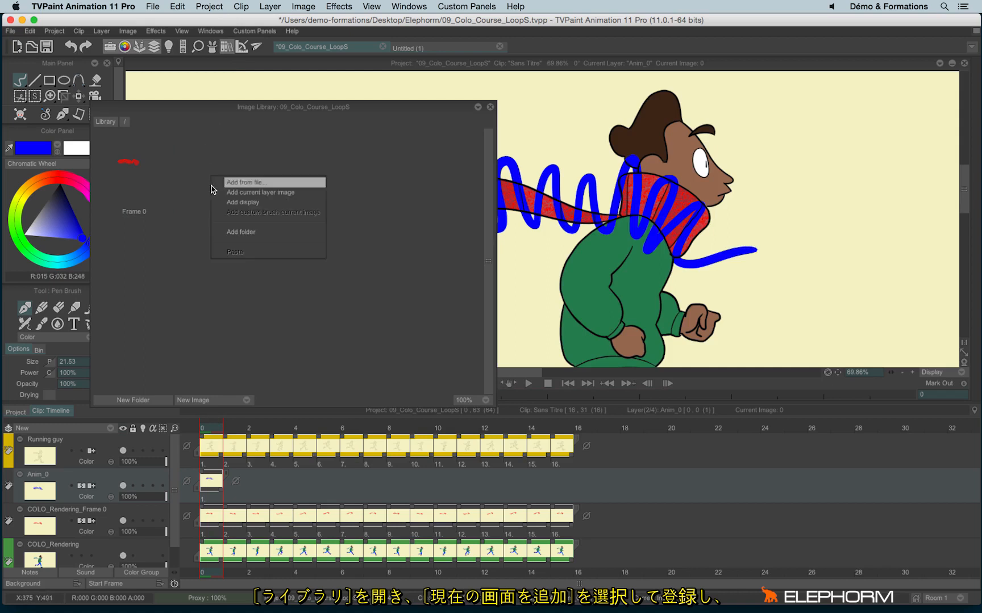
left_click(316, 193)
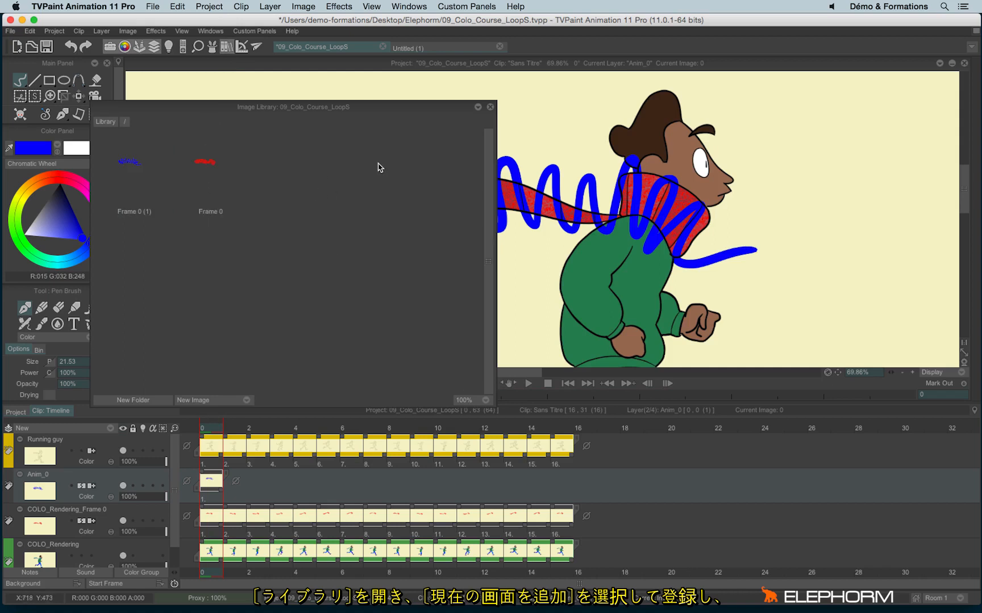
left_click(489, 106)
right_click(63, 487)
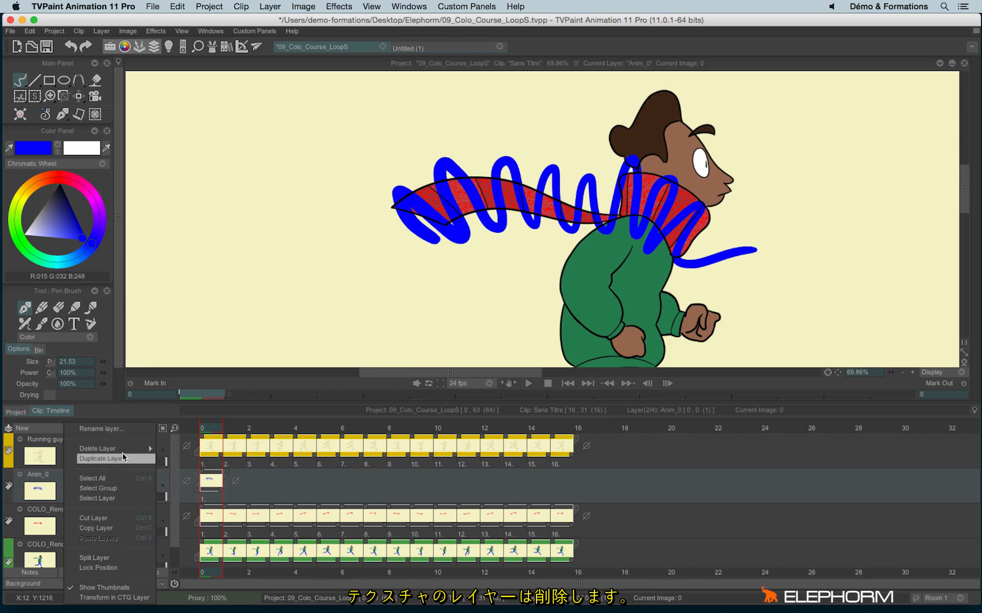
left_click(165, 451)
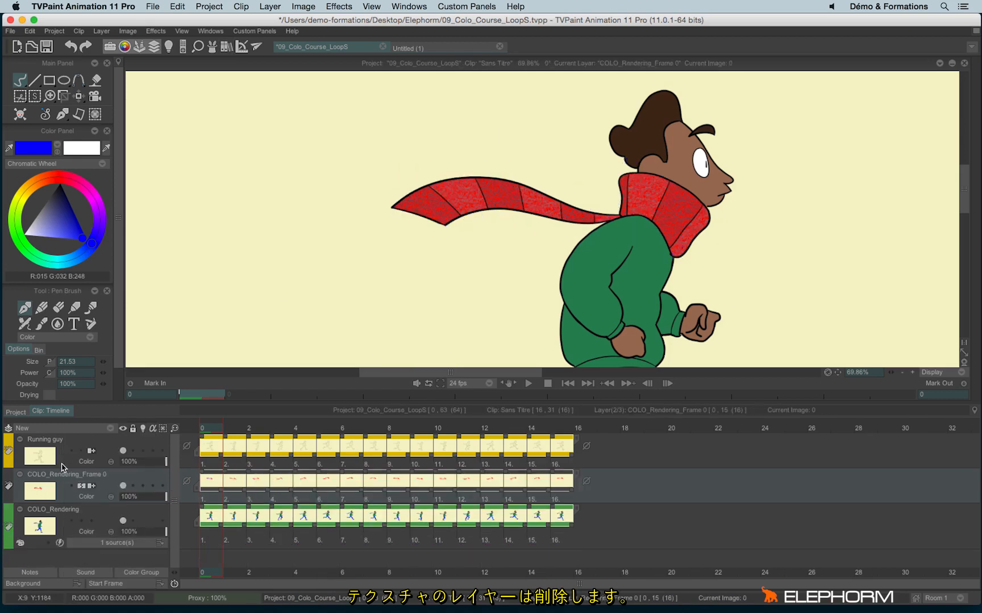
- Replace the texture in COLO_Rendering's Texturizer with the blue zigzag image Frame 0 (1) and start the rendering
left_click(21, 547)
left_click(42, 549)
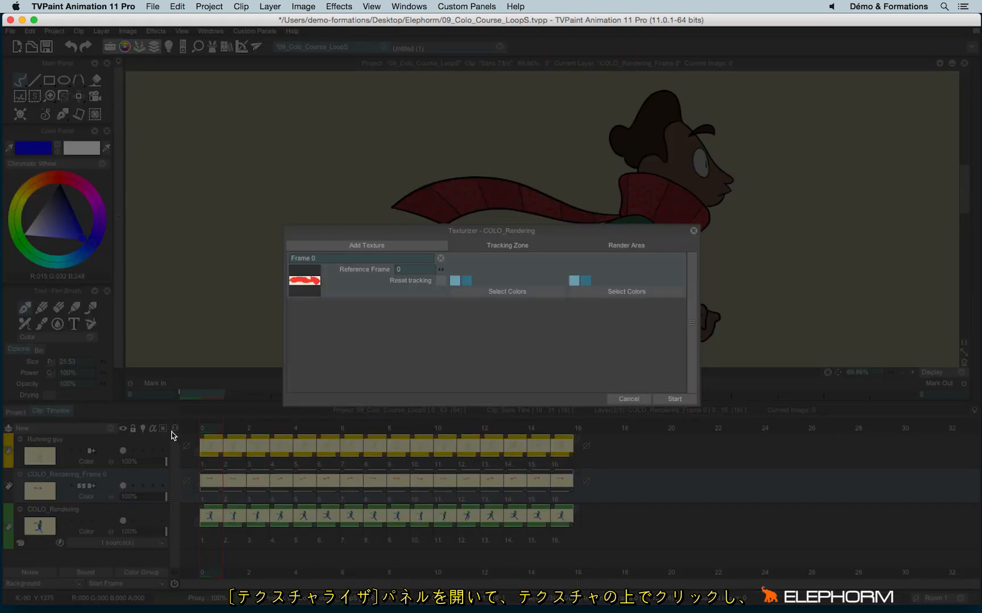
left_click(303, 284)
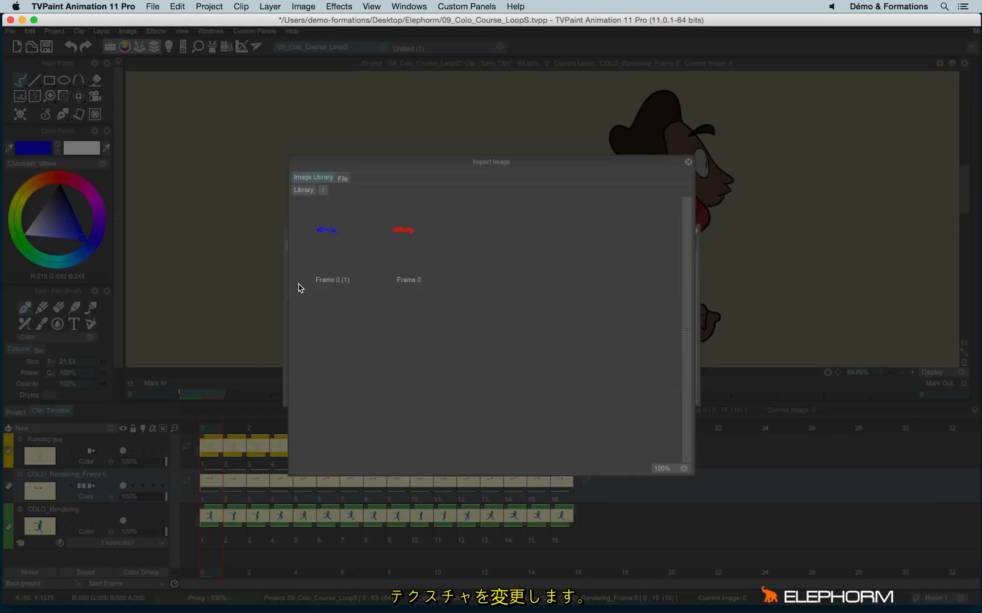
left_click(327, 237)
double_click(327, 237)
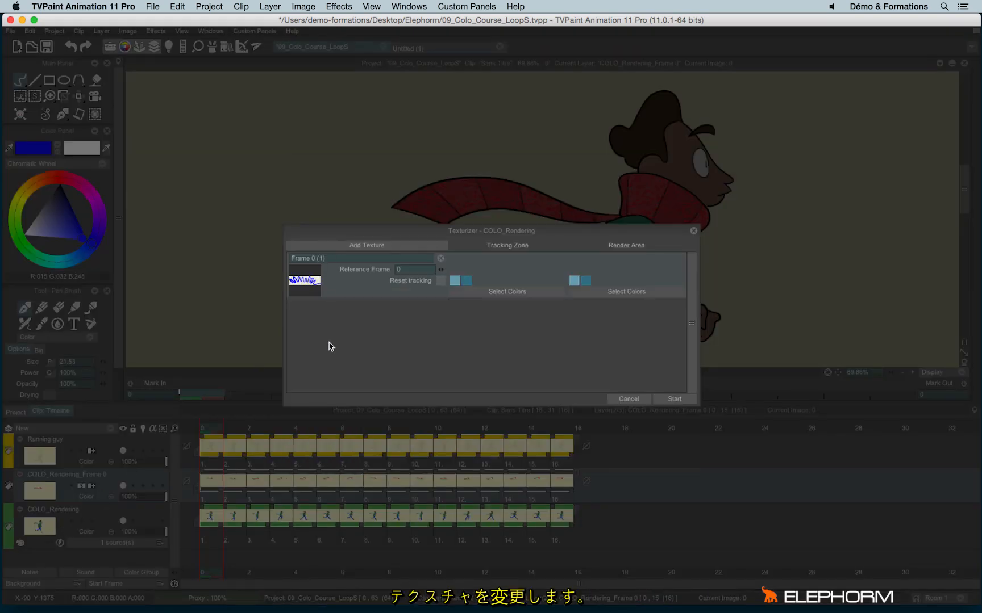
left_click(671, 400)
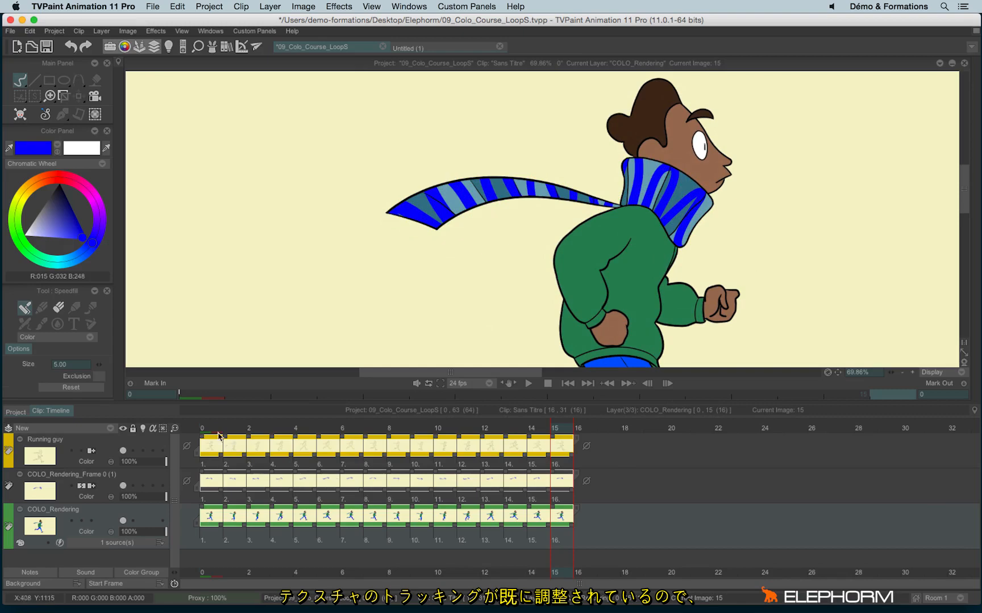
- Scrub and play the running loop to check the blue texture's tracking on the scarf
left_click(227, 432)
left_click_drag(228, 434, 206, 480)
left_click(527, 385)
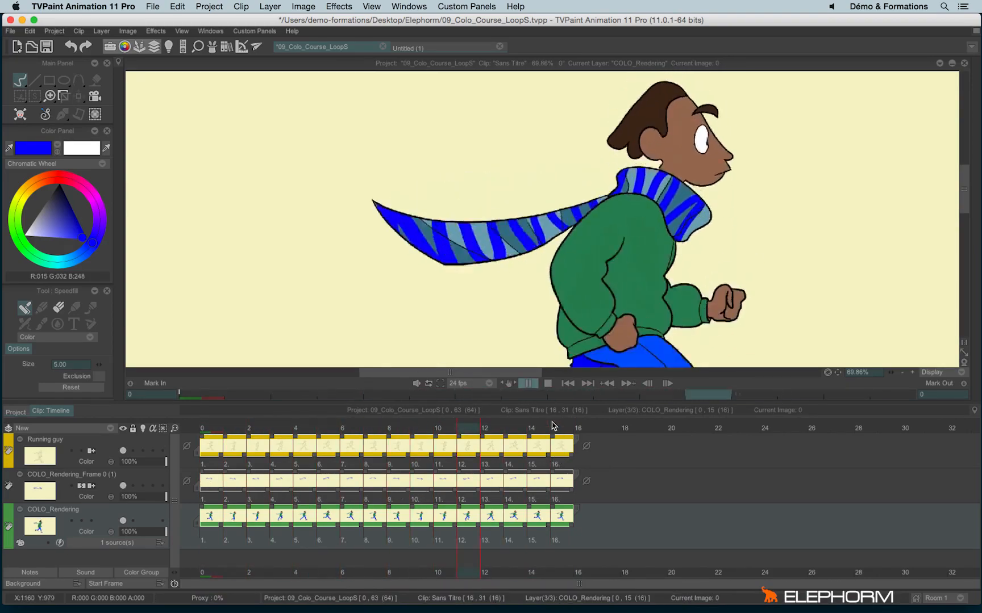
left_click(548, 384)
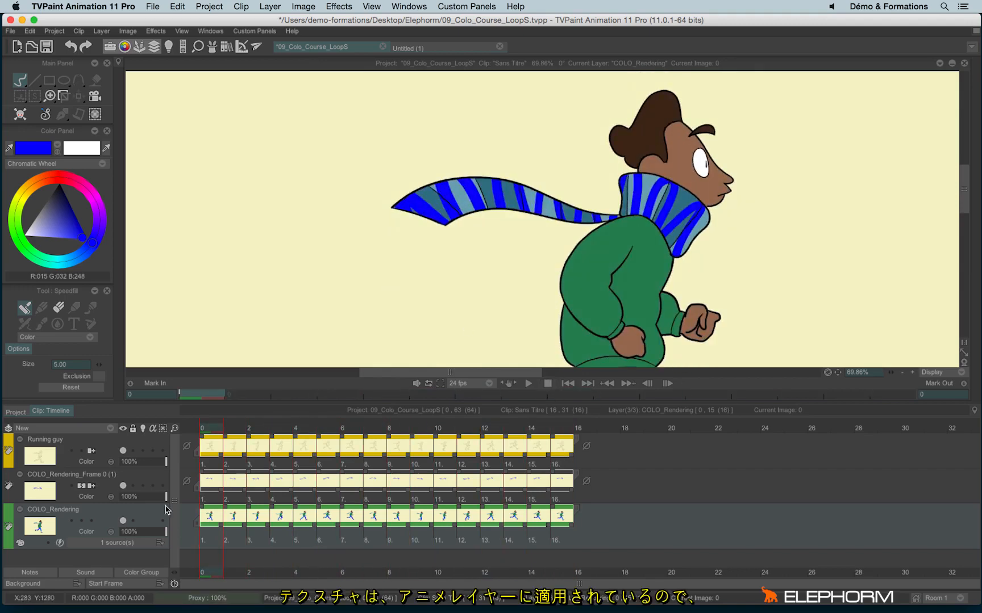
- Try other blend modes on the COLO_Rendering_Frame 0 (1) texture layer and set it to Tint at 100% opacity
left_click(69, 482)
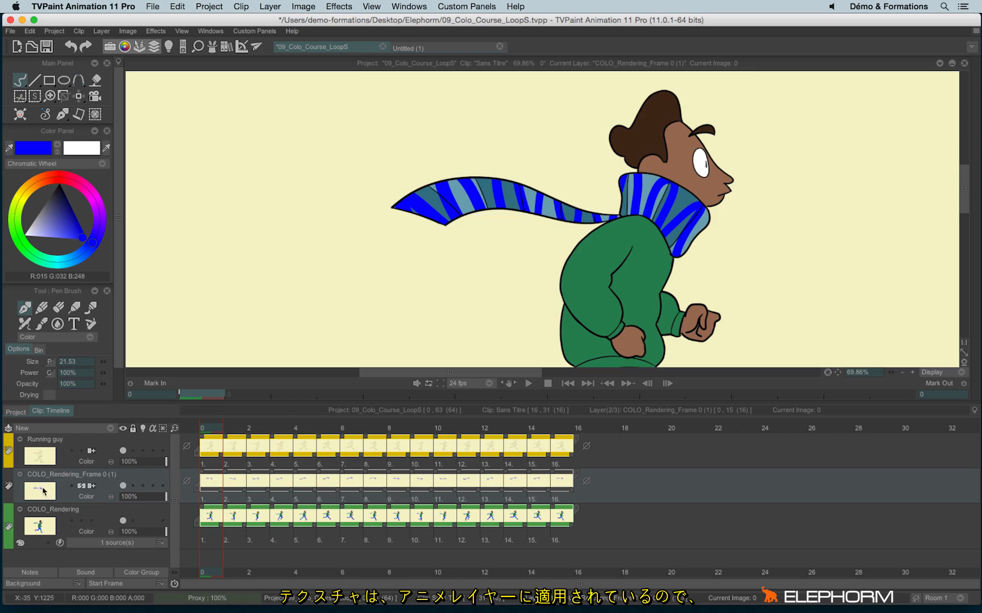
mouse_move(159, 502)
left_mouse_down()
mouse_move(133, 501)
mouse_move(170, 501)
left_mouse_up()
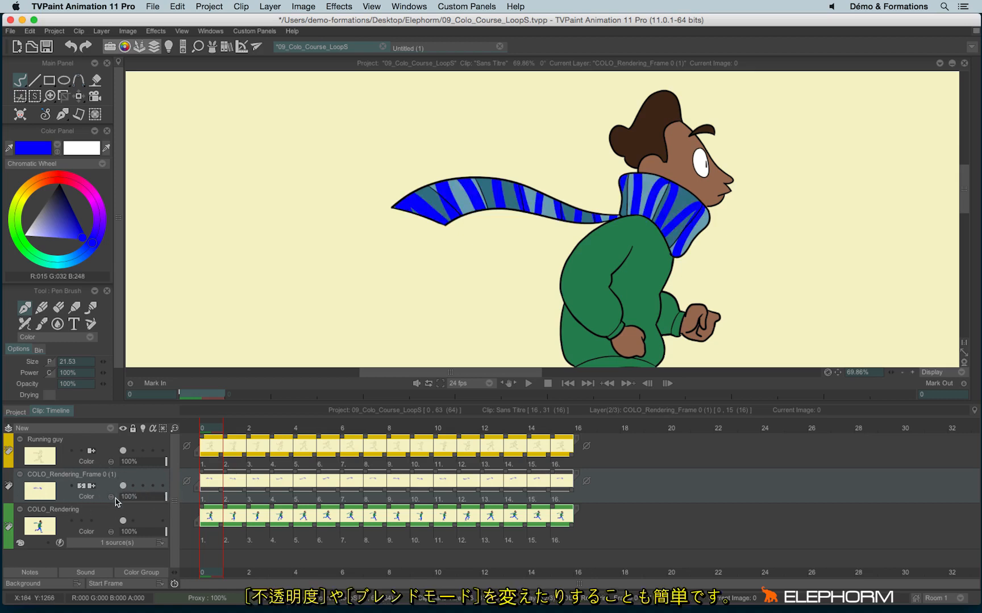
scroll(112, 498, "down", 5)
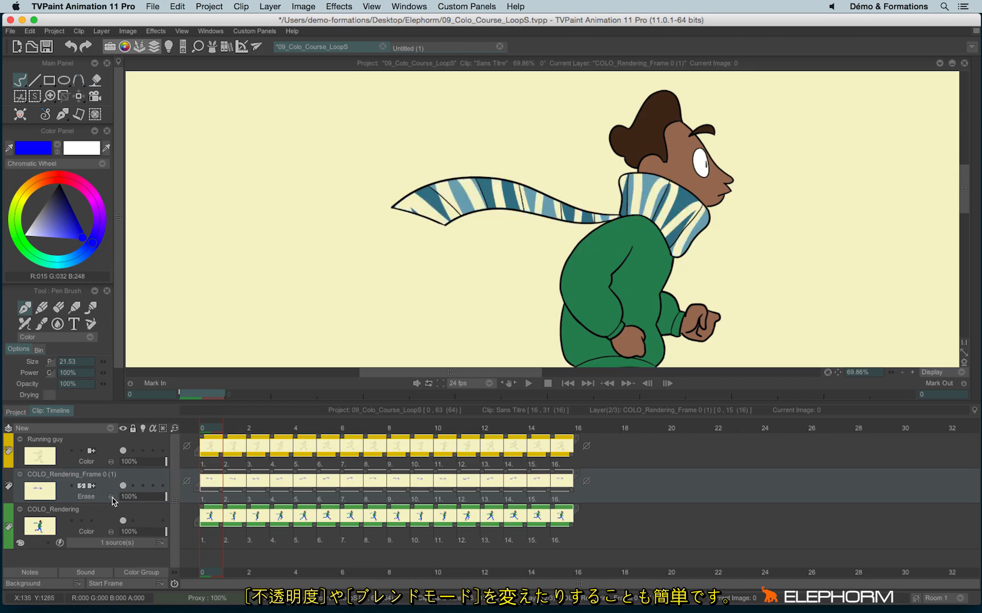
scroll(112, 500, "down", 3)
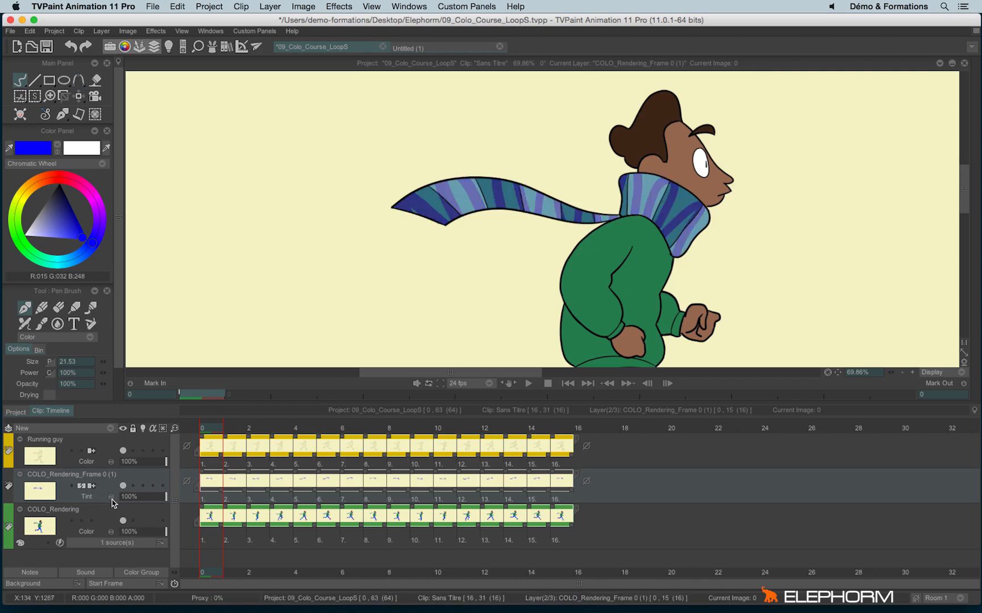